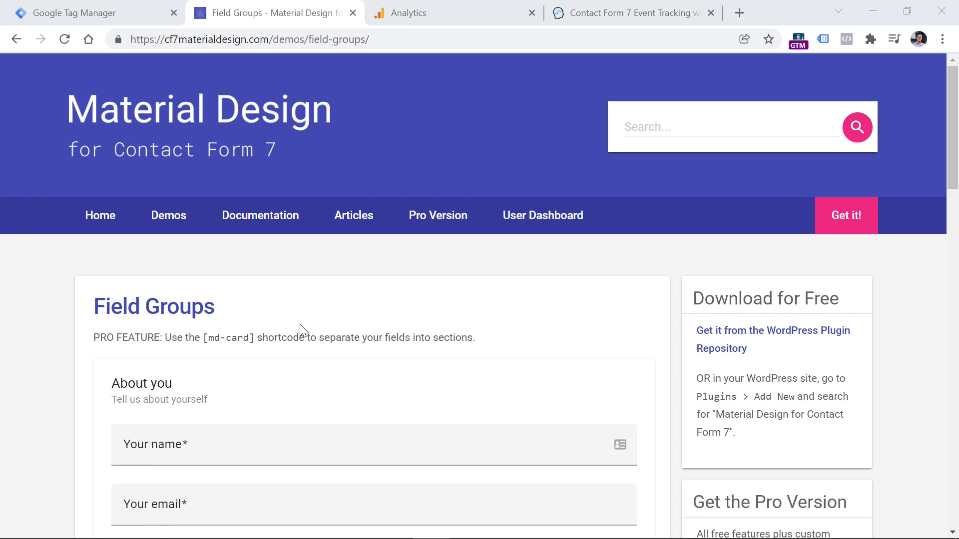
Examine the Field Groups demo form and its page address, and look at the Contact Form 7 tracking article.
scroll(302, 327, "down", 5)
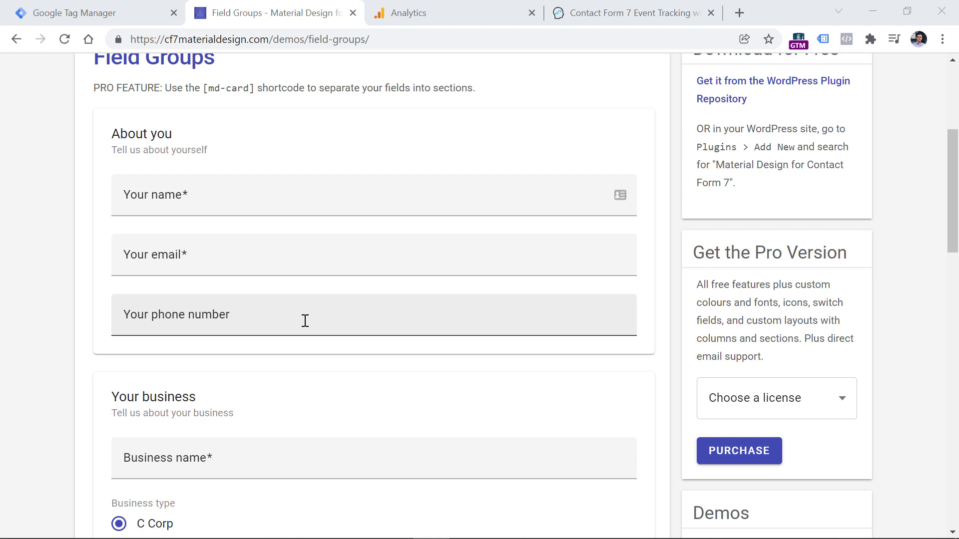
scroll(305, 320, "up", 5)
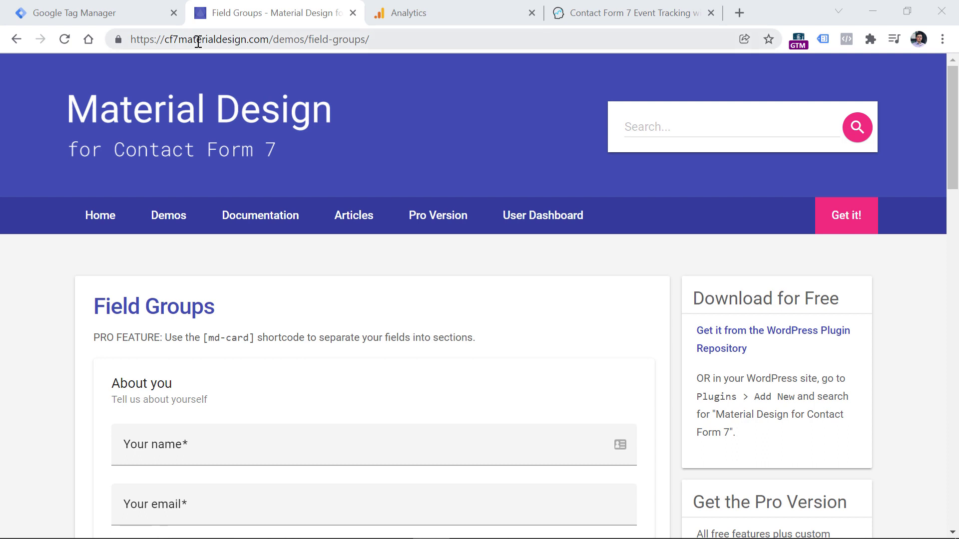
left_click_drag(196, 40, 419, 45)
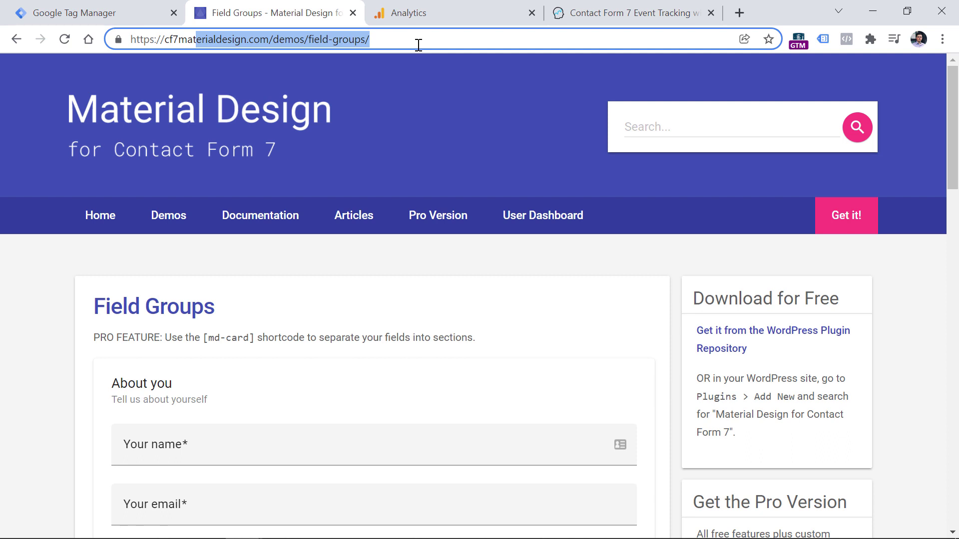
left_click_drag(419, 45, 64, 39)
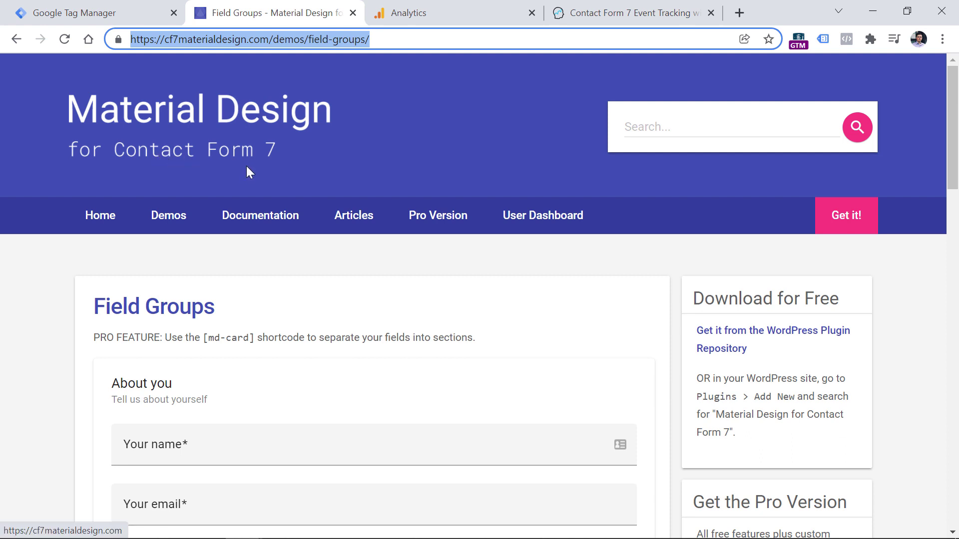
left_click(679, 2)
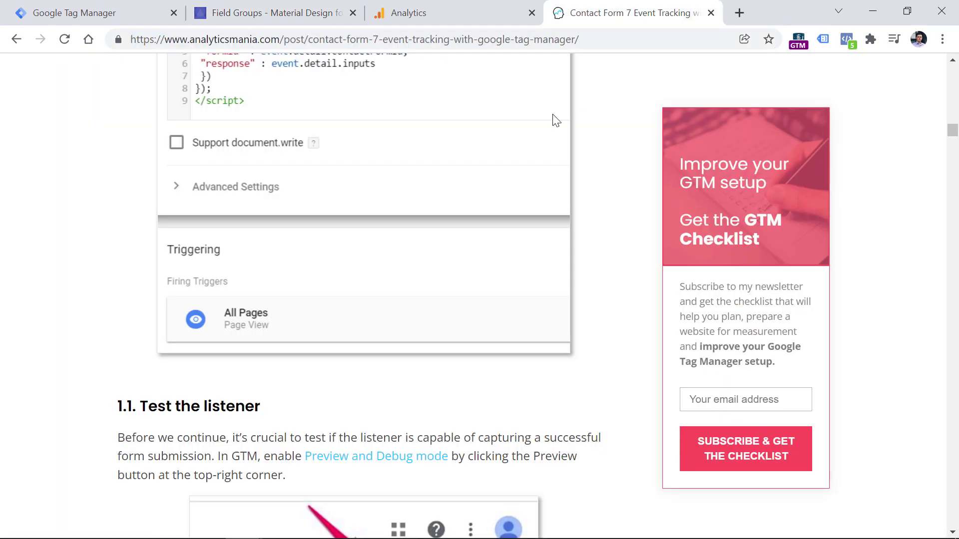
scroll(538, 210, "up", 20)
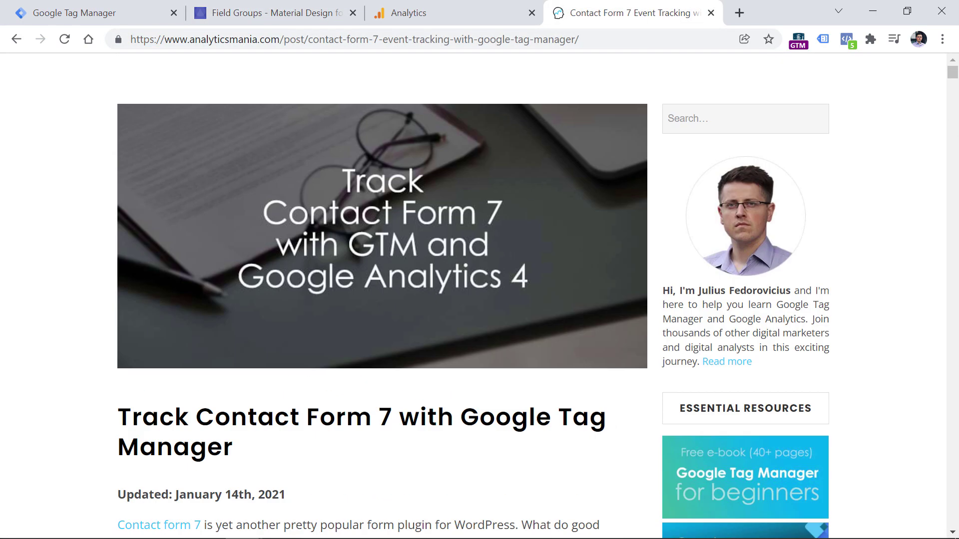
key("ctrl+2")
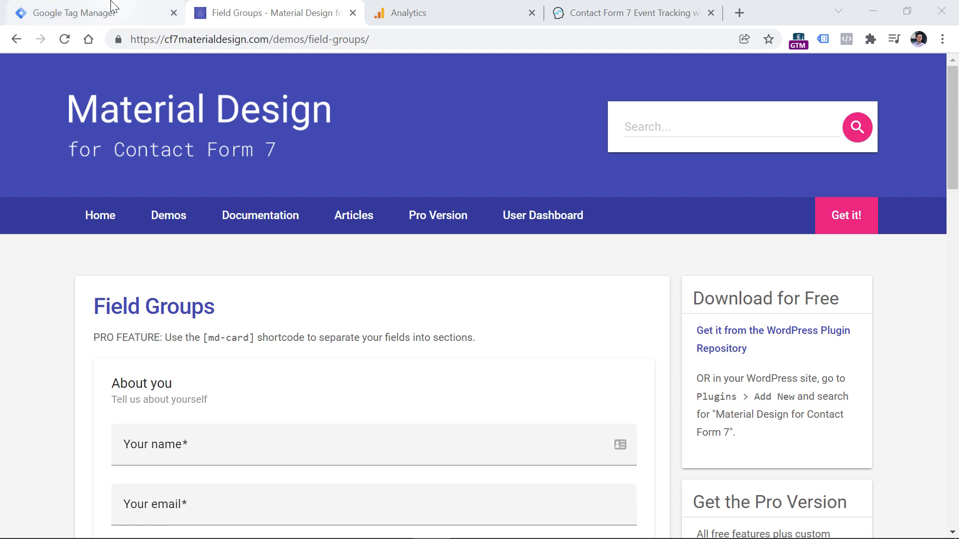
left_click(168, 5)
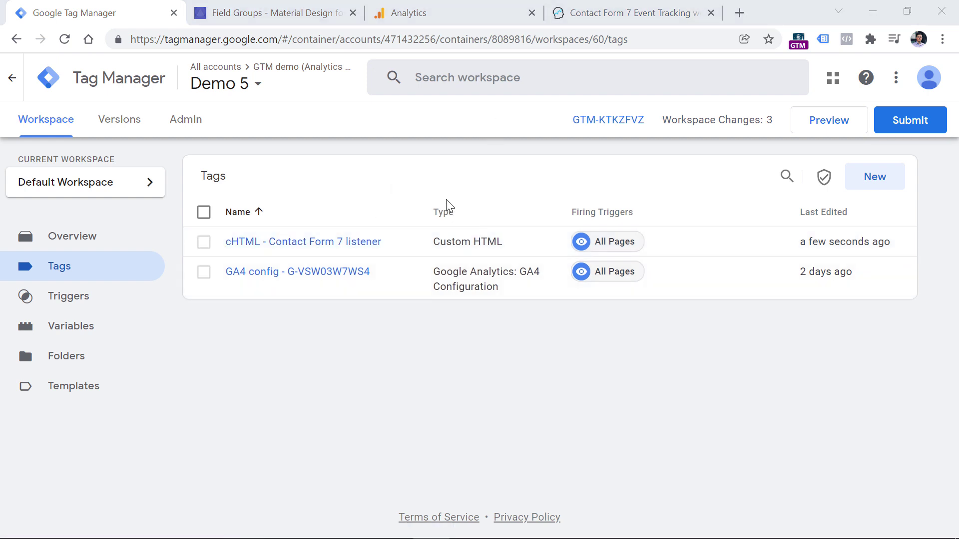
left_click(830, 125)
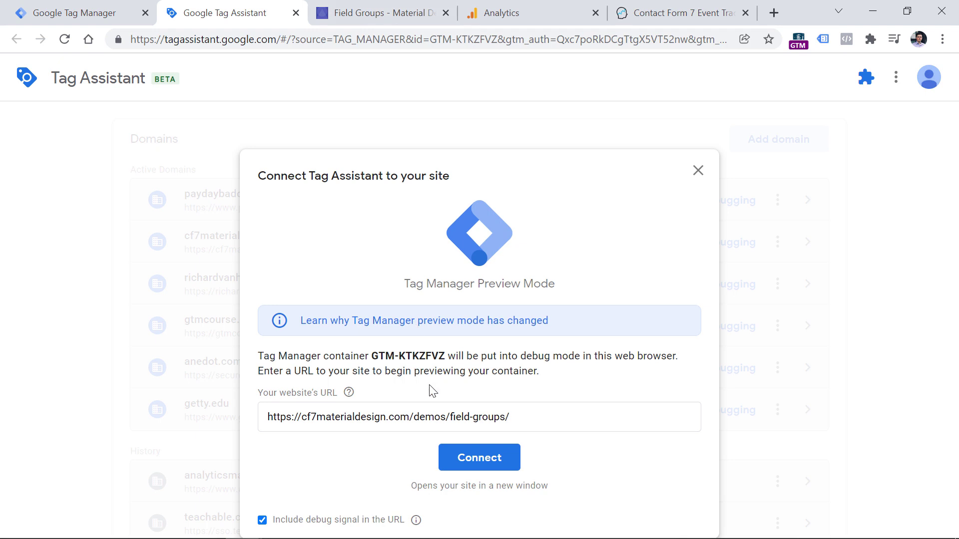
left_click(485, 462)
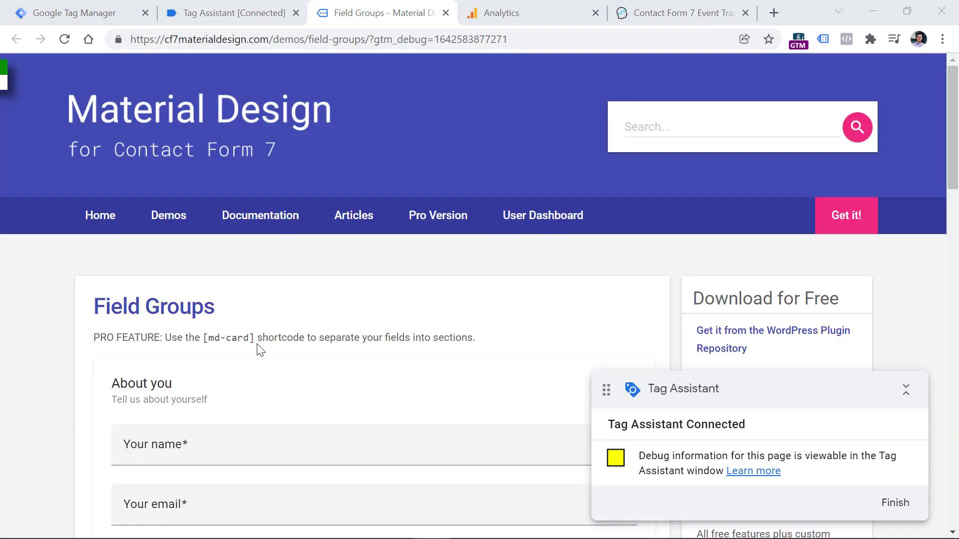
Fill in the Field Groups demo form with test details and the message "test", send it, and check the submission response.
scroll(257, 346, "down", 4)
left_click(212, 244)
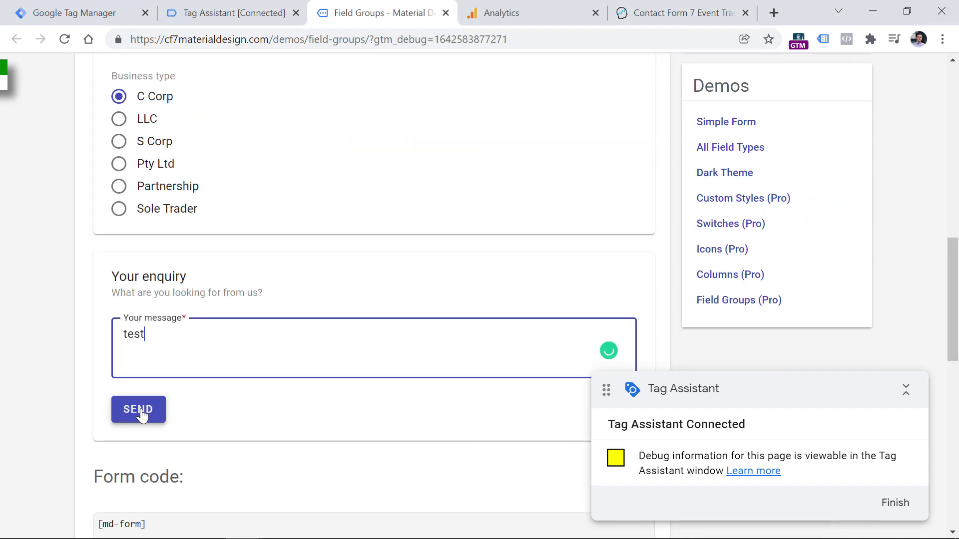
left_click(142, 410)
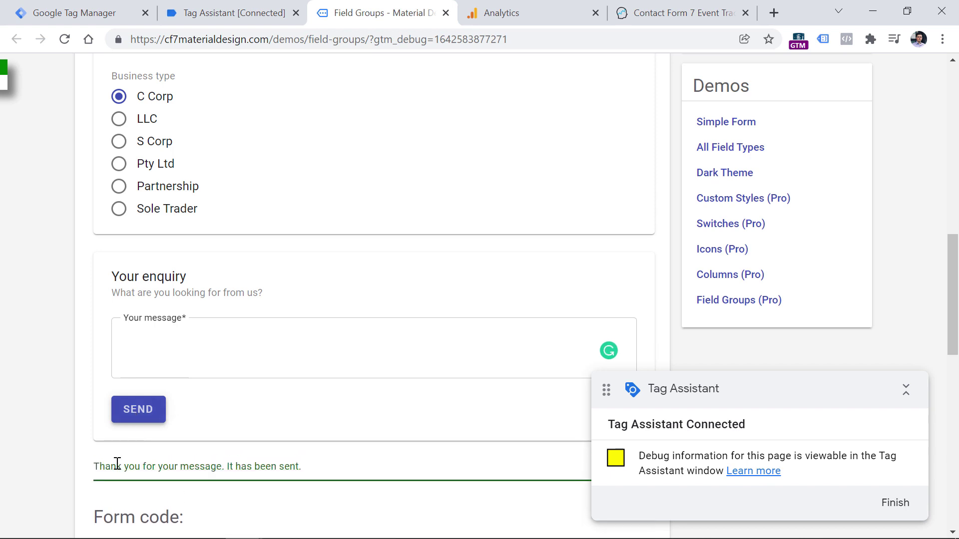
left_click_drag(117, 463, 320, 472)
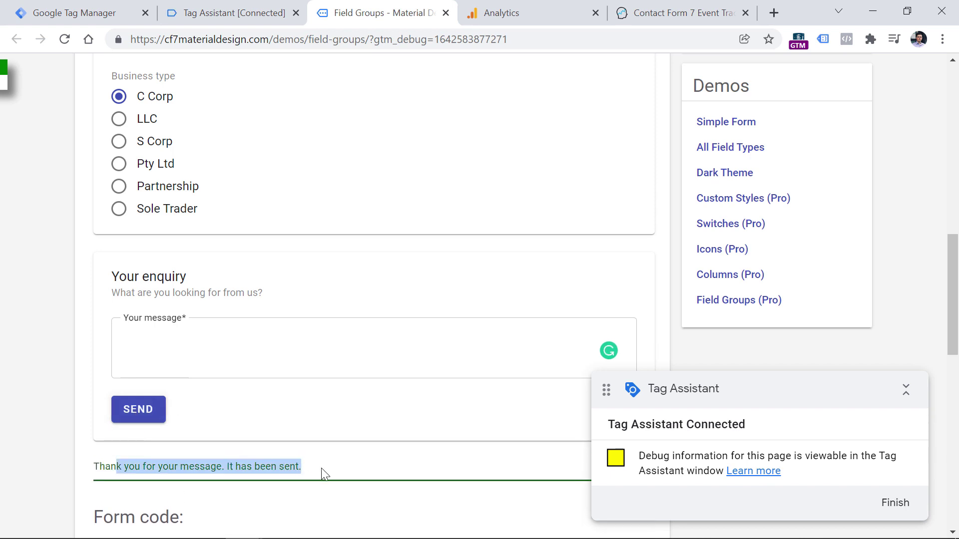
Inspect the cf7submission event's API call in Tag Assistant, examining its response and formId data.
left_click(234, 7)
left_click(477, 337)
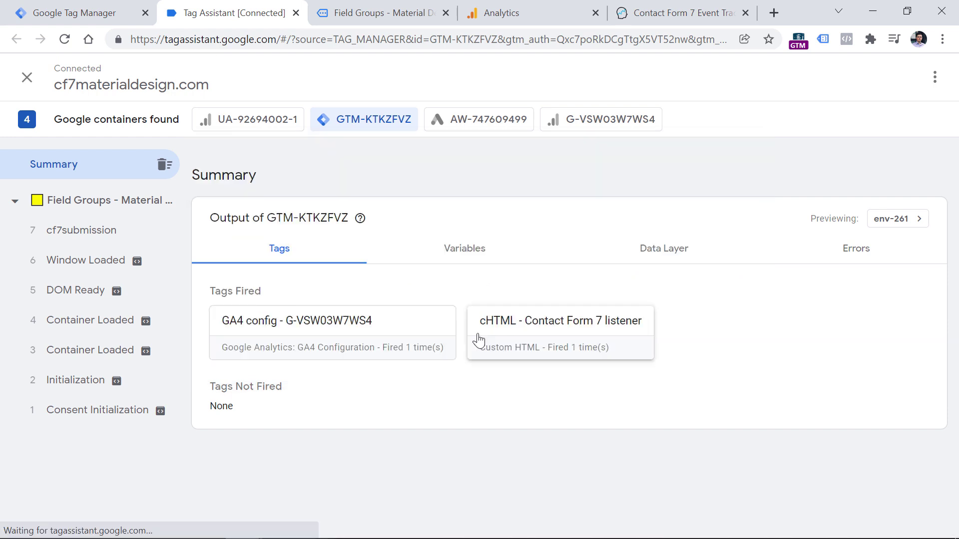
left_click(85, 233)
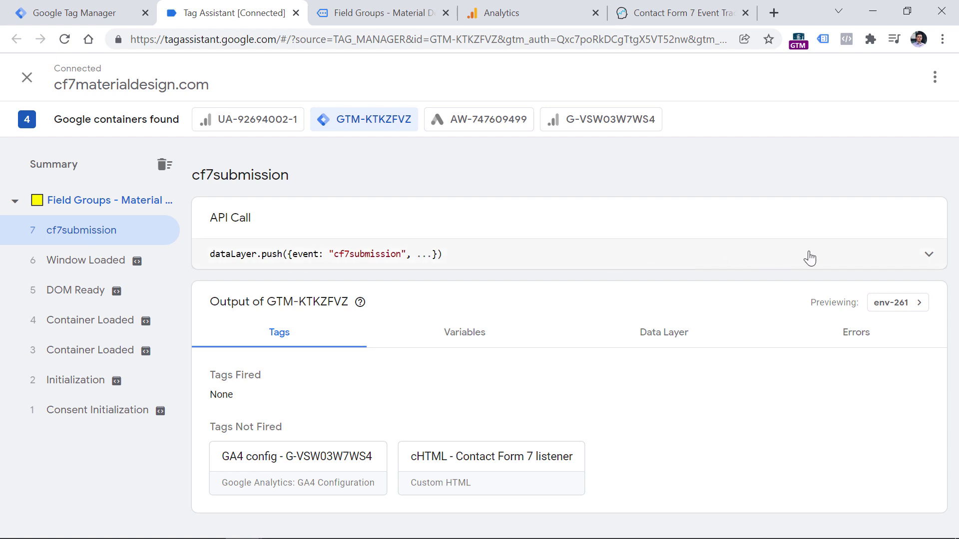
left_click(589, 256)
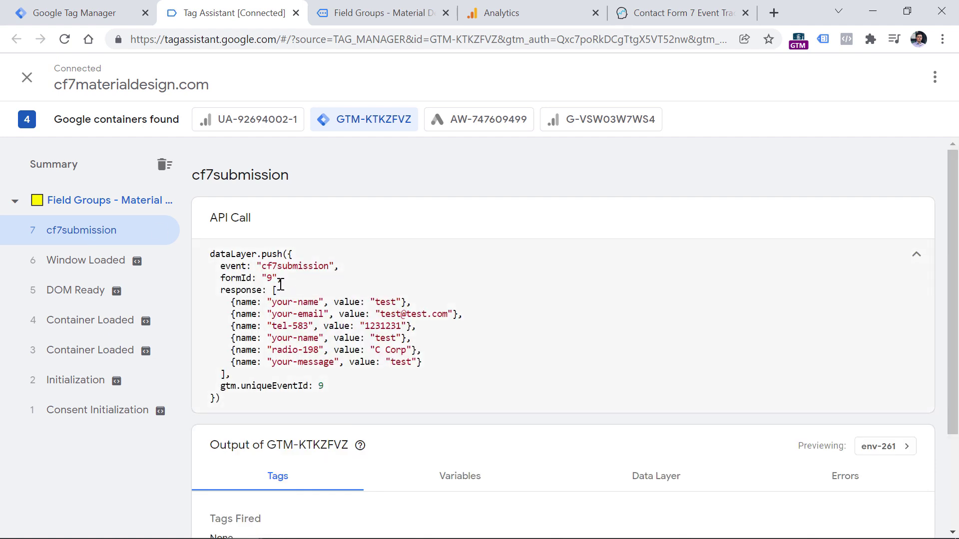
left_click_drag(220, 289, 235, 373)
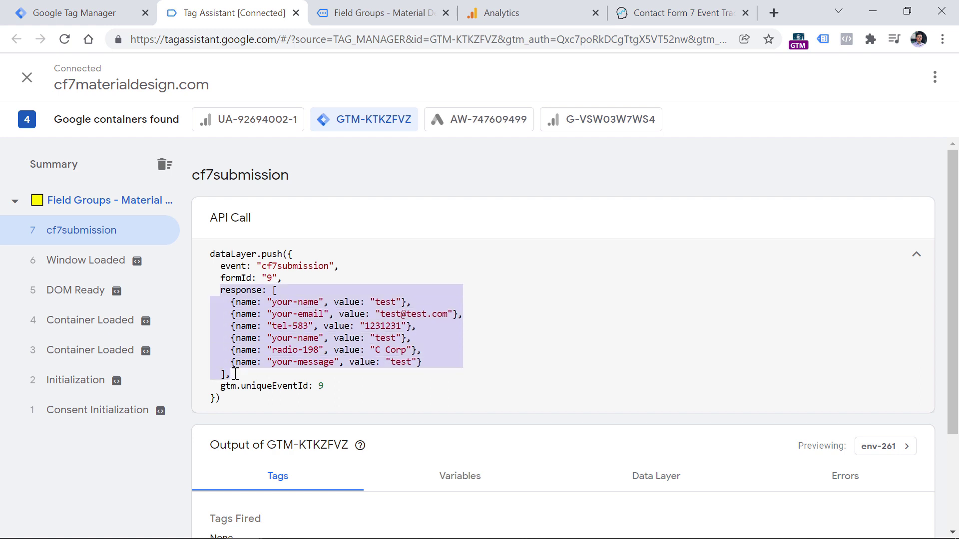
left_click(255, 282)
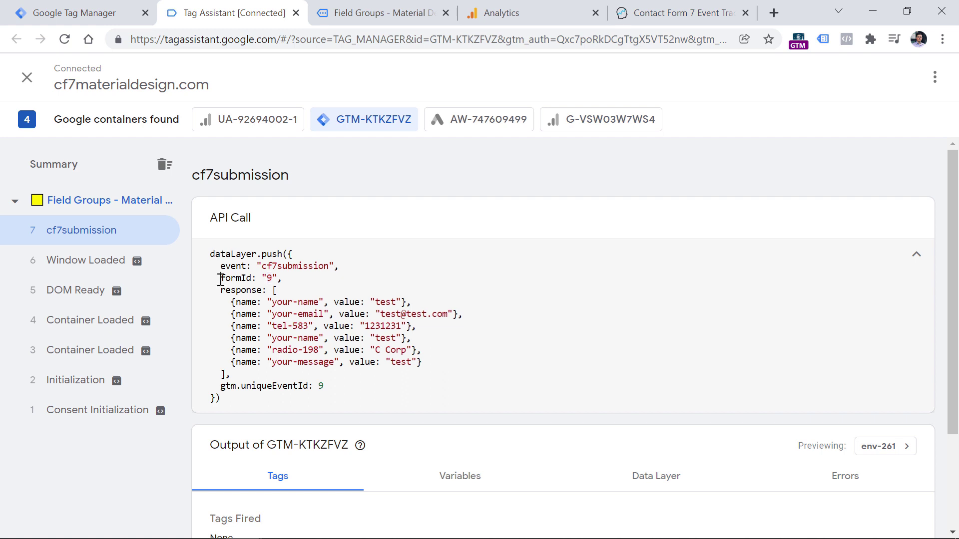
left_click_drag(221, 279, 278, 281)
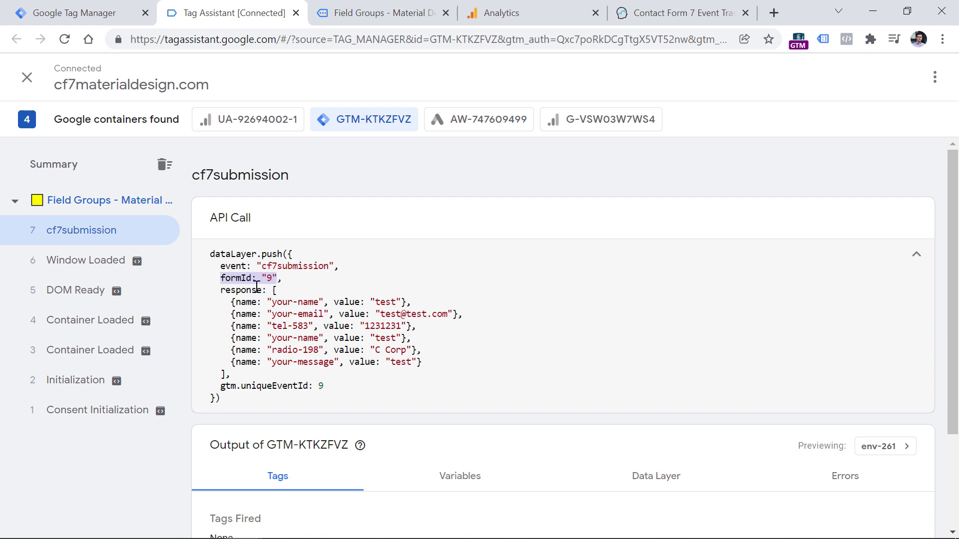
left_click(664, 13)
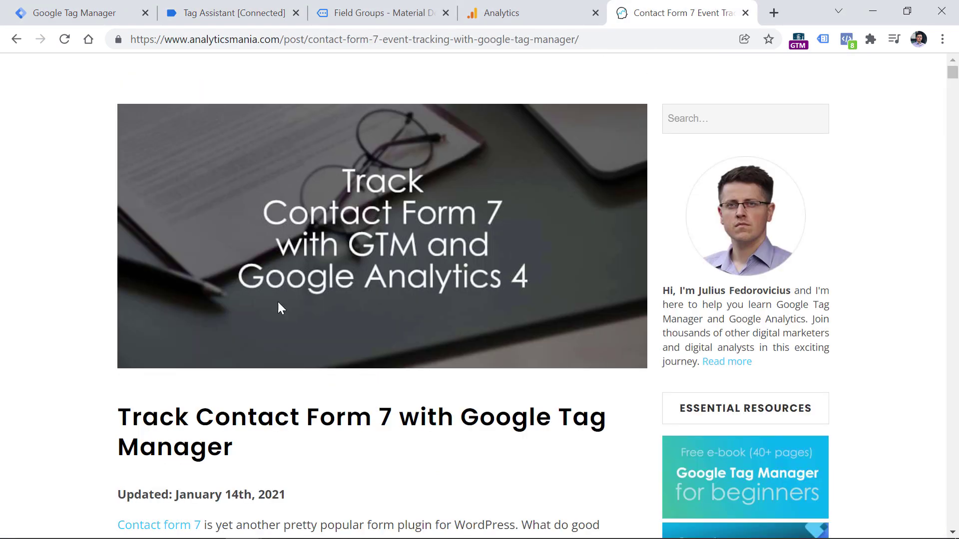
Create a new trigger of type Custom Event in the Tag Manager workspace.
left_click(94, 11)
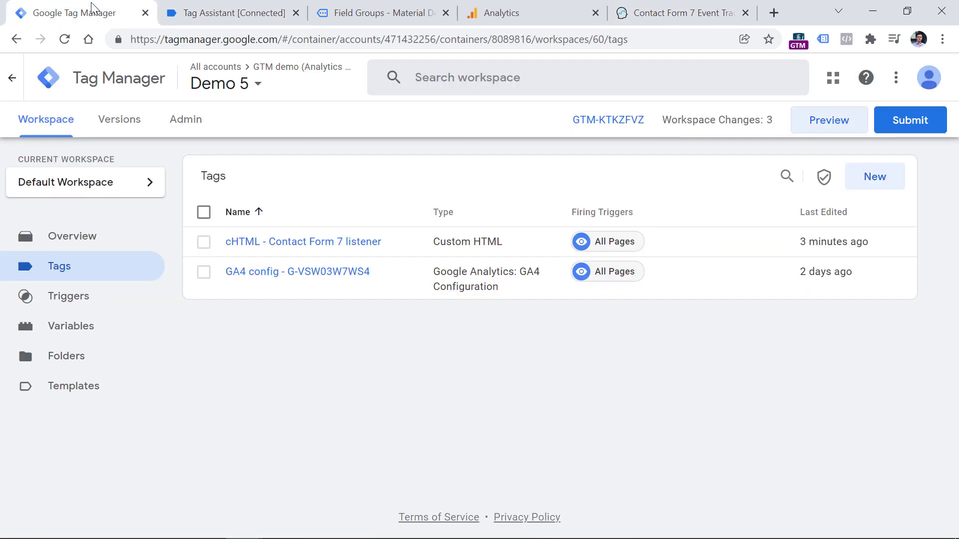
left_click(77, 295)
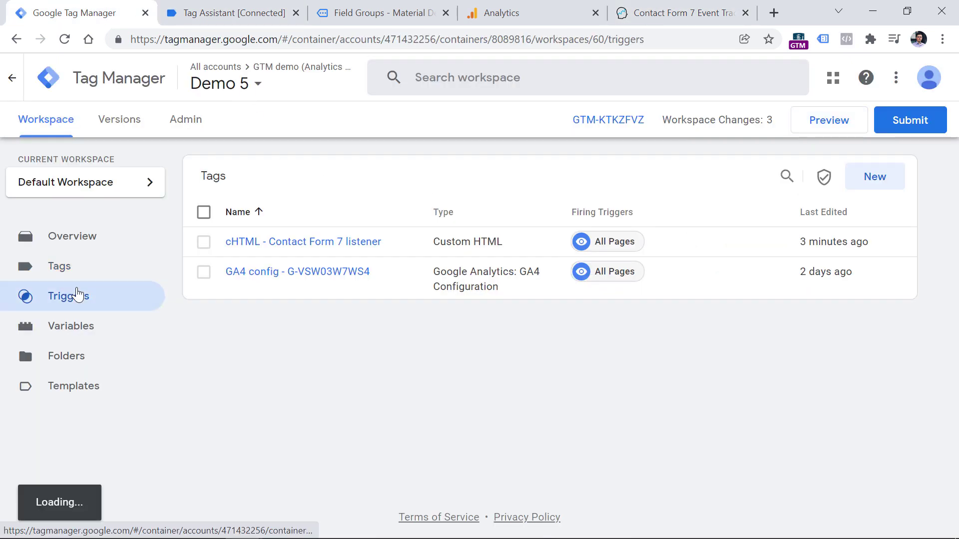
left_click(856, 192)
left_click(394, 221)
scroll(610, 336, "down", 5)
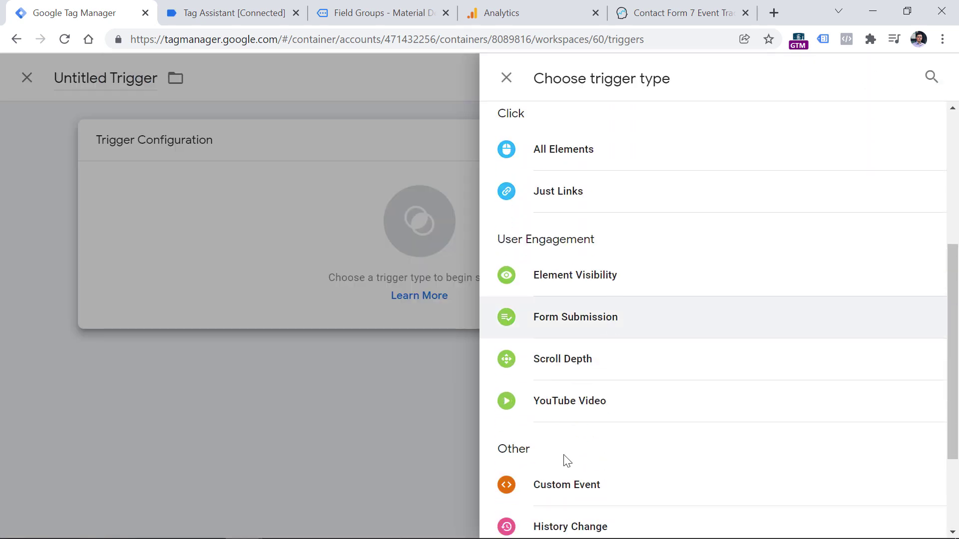
left_click(559, 486)
left_click(303, 289)
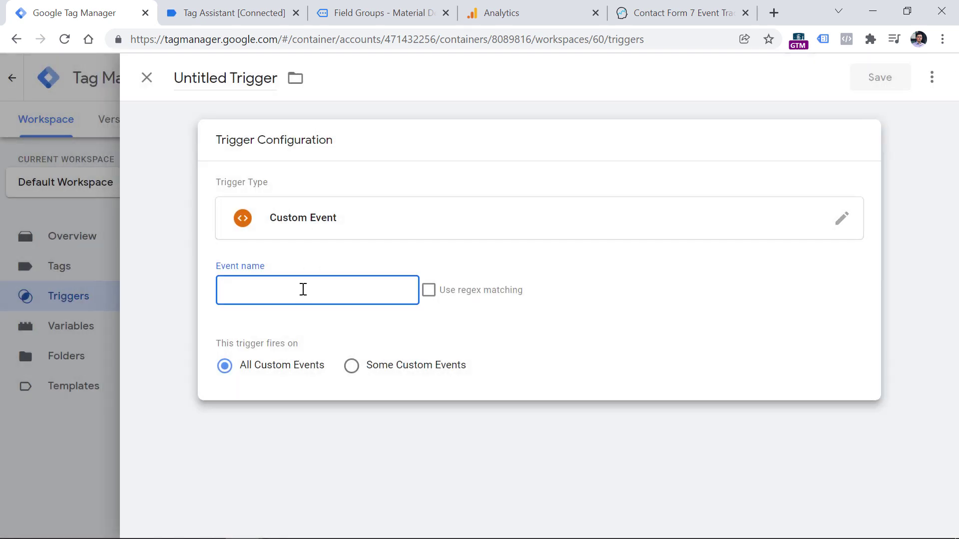
Copy the event name cf7submission from the Tag Assistant API call and use it as the trigger's event name.
left_click(250, 7)
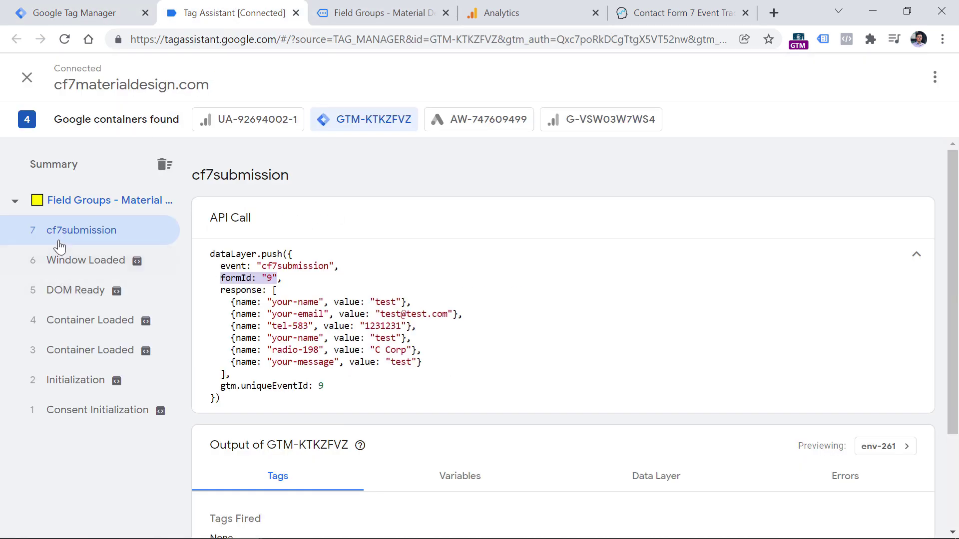
double_click(302, 266)
right_click(302, 265)
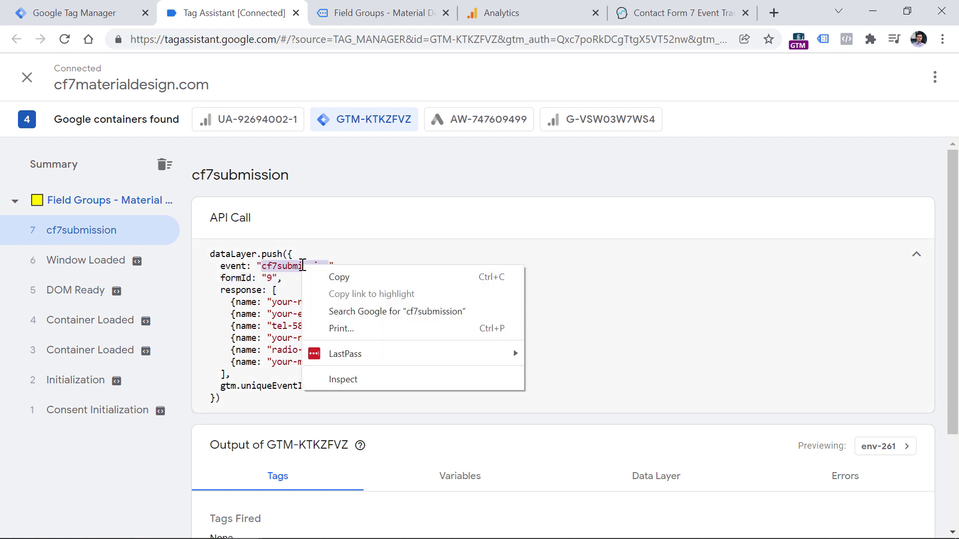
left_click(339, 277)
left_click(70, 12)
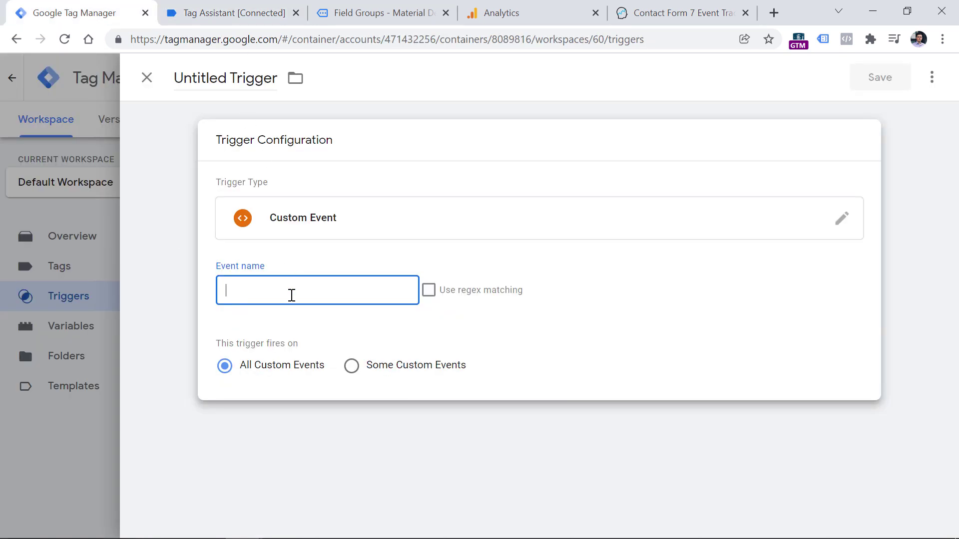
key("ctrl+v")
Name the trigger "Custom - cf7submission" and save it.
left_click(234, 75)
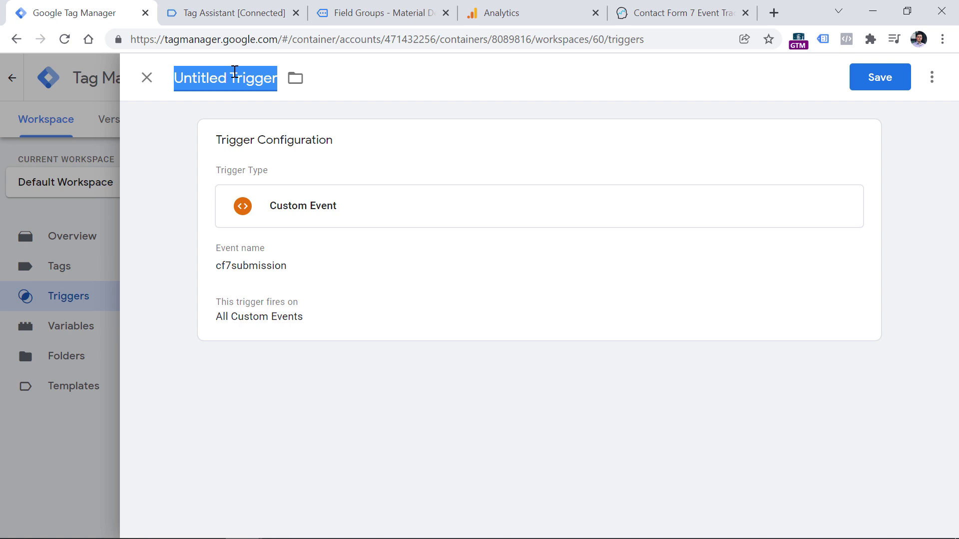
type("Custom e")
type(" cf7submission")
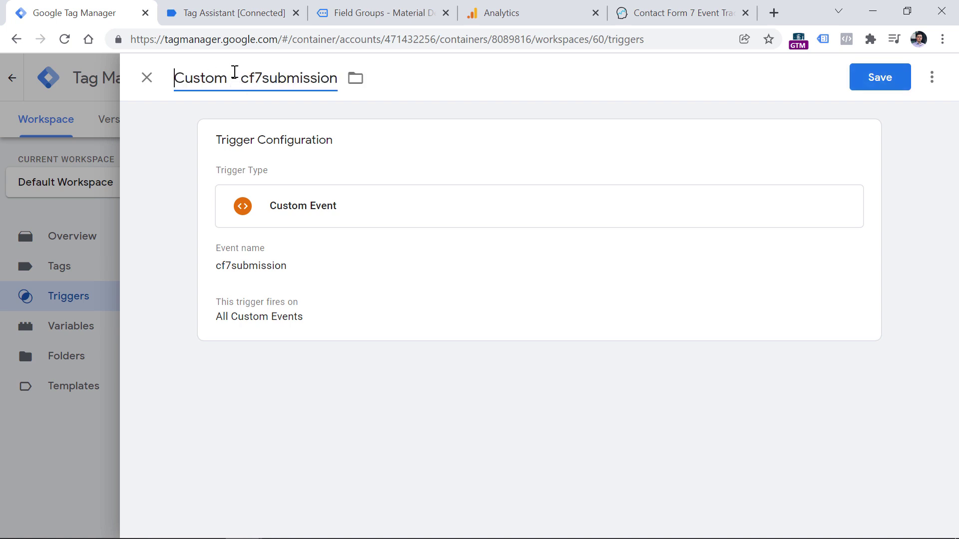
left_click(897, 82)
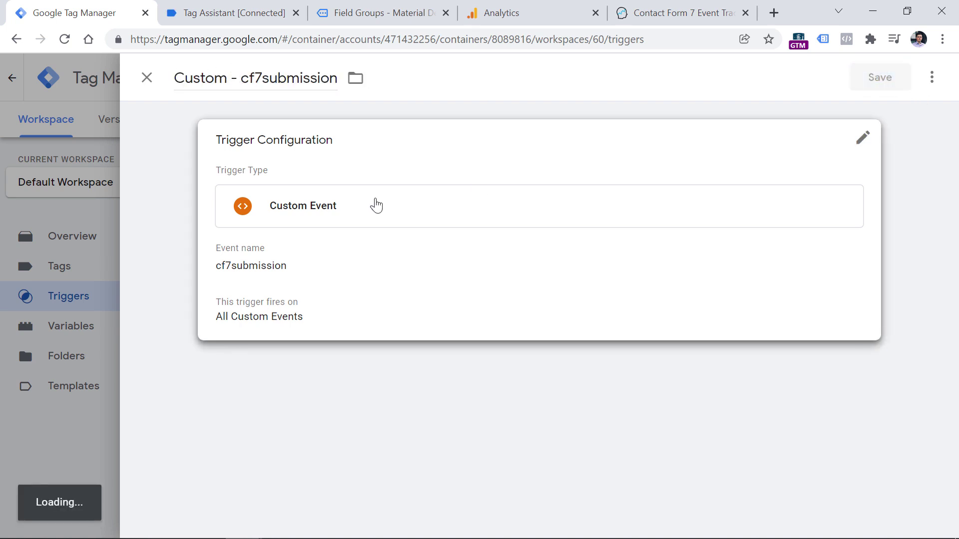
Examine the formId key and its value in the cf7submission event data in Tag Assistant.
key("ctrl+2")
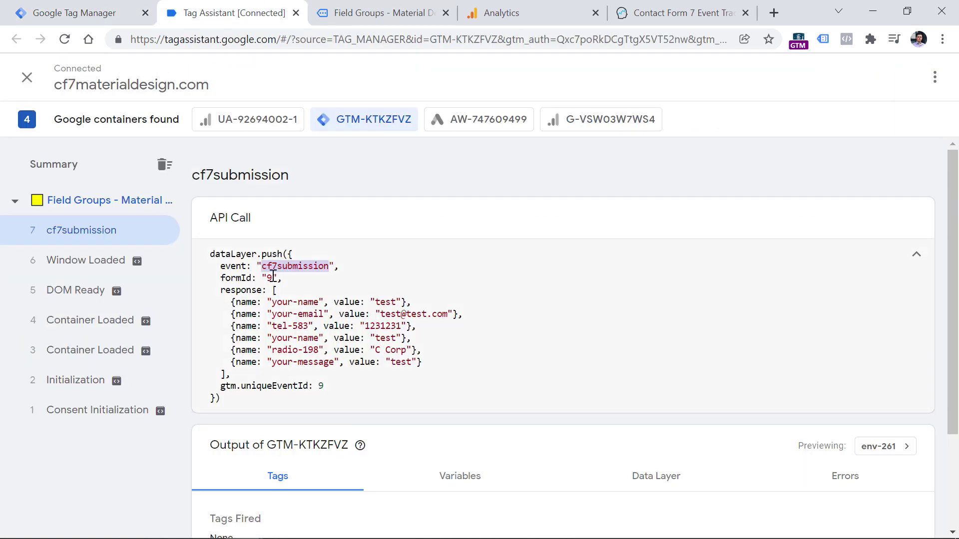
left_click(269, 277)
double_click(268, 278)
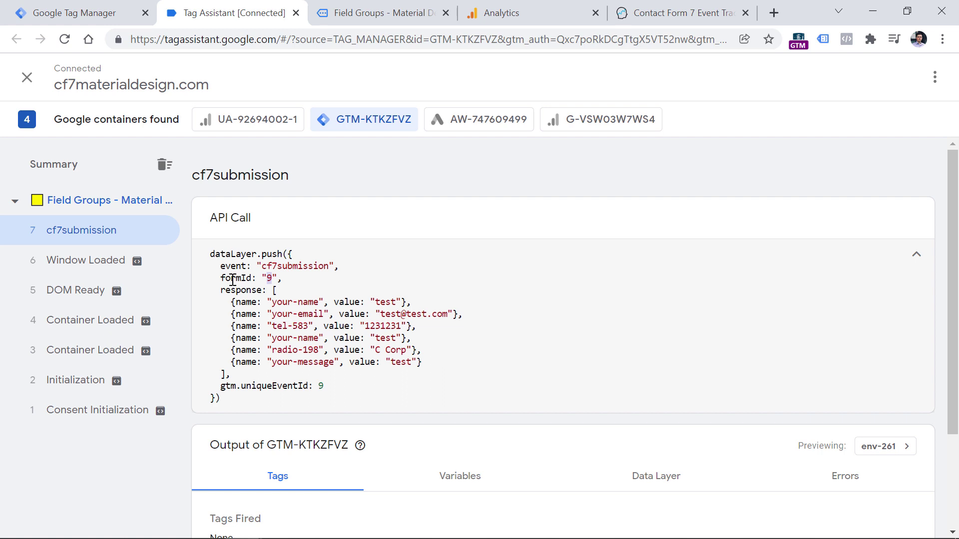
left_click_drag(221, 279, 288, 277)
Create a new user-defined variable of type Data Layer Variable in the Tag Manager workspace.
left_click(75, 13)
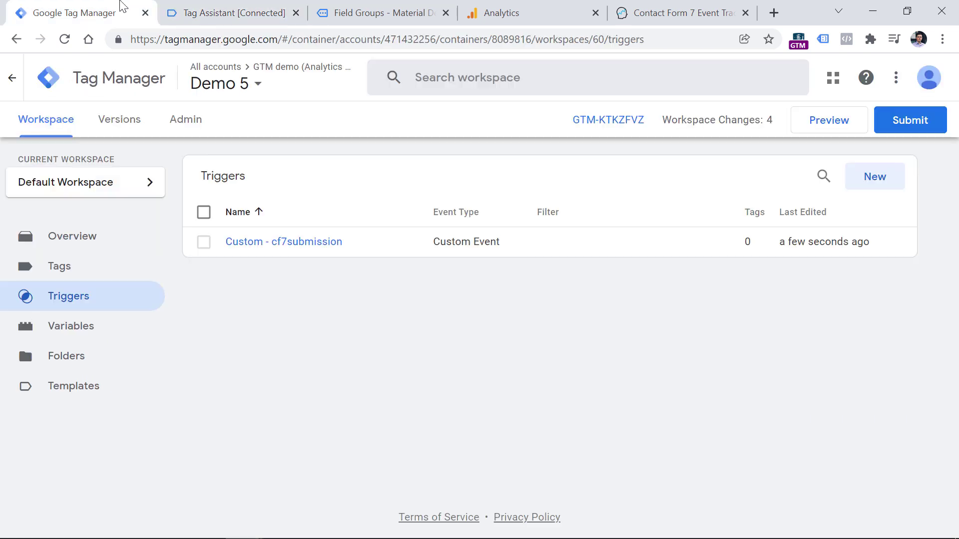
left_click(96, 327)
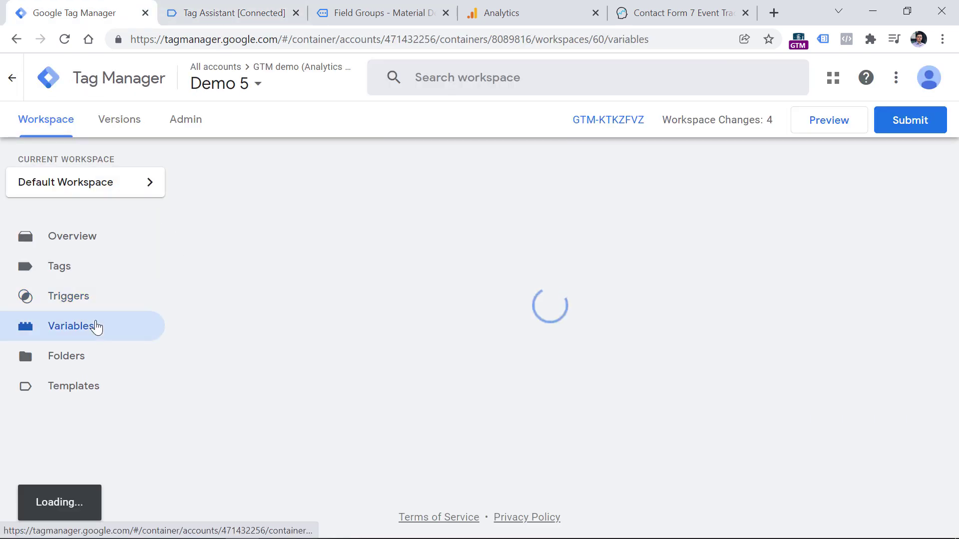
scroll(458, 268, "down", 6)
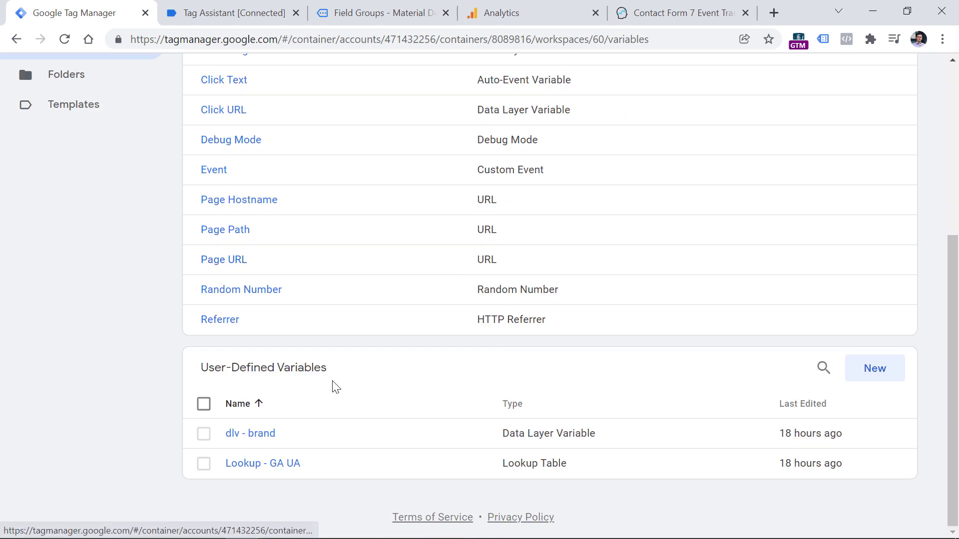
left_click(876, 368)
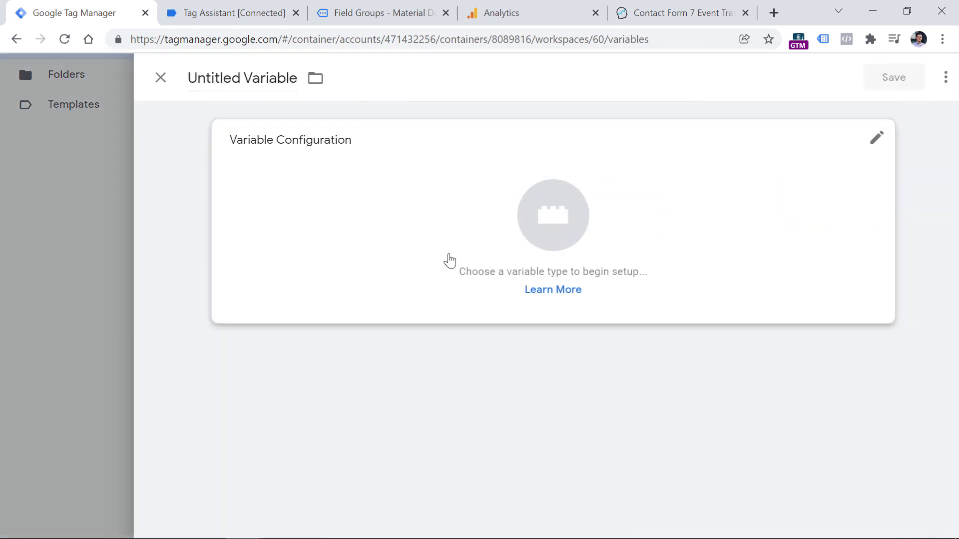
left_click(324, 206)
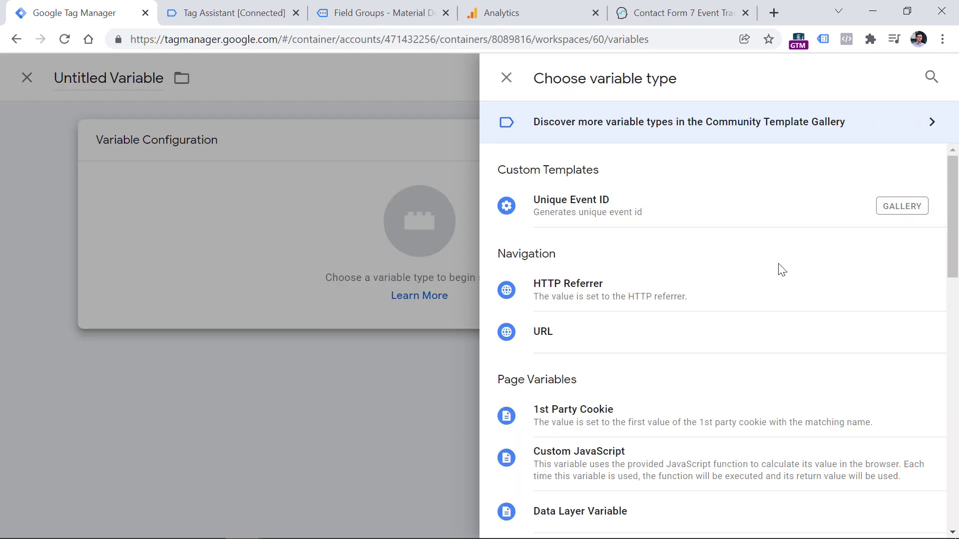
scroll(719, 285, "down", 5)
left_click(574, 301)
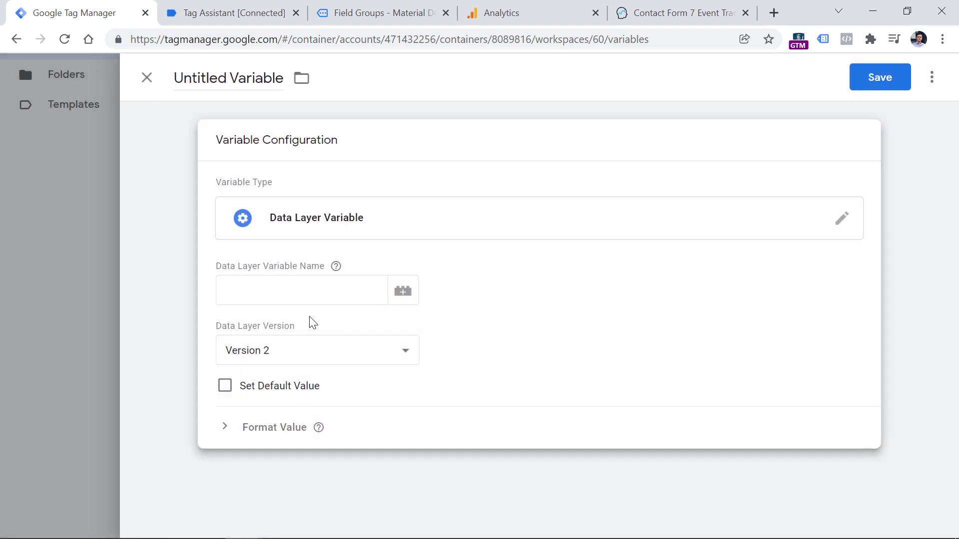
Copy the formId key from the cf7submission API call in Tag Assistant and use it as the Data Layer Variable Name.
left_click(281, 291)
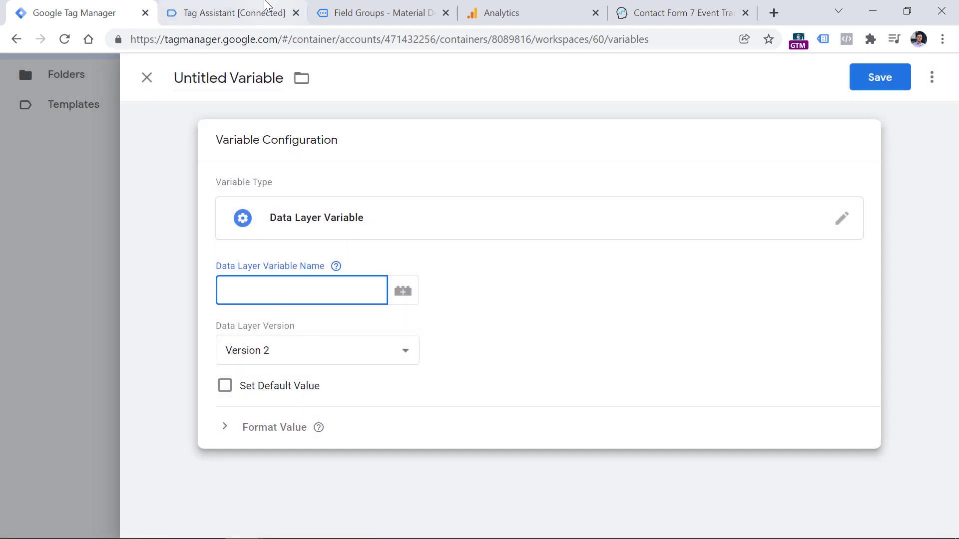
left_click(245, 7)
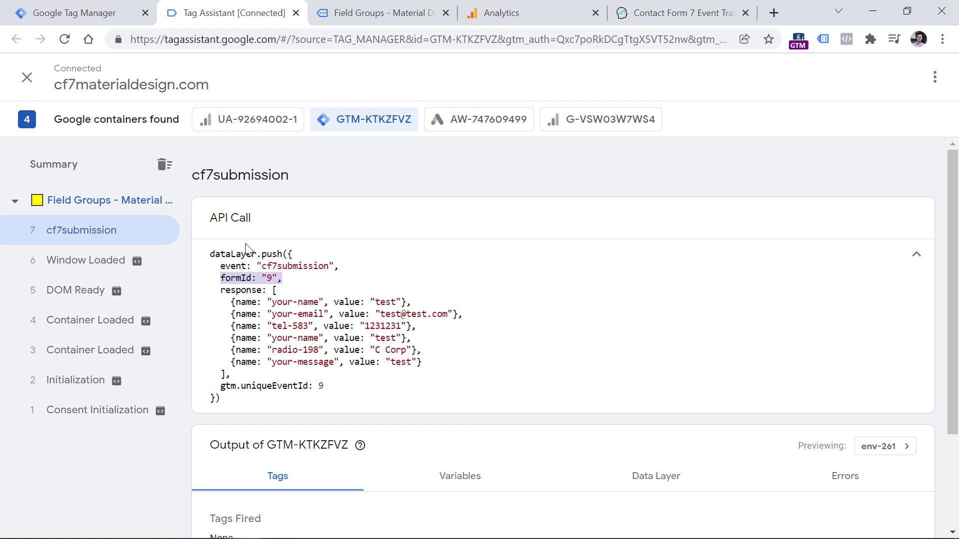
double_click(236, 279)
right_click(236, 278)
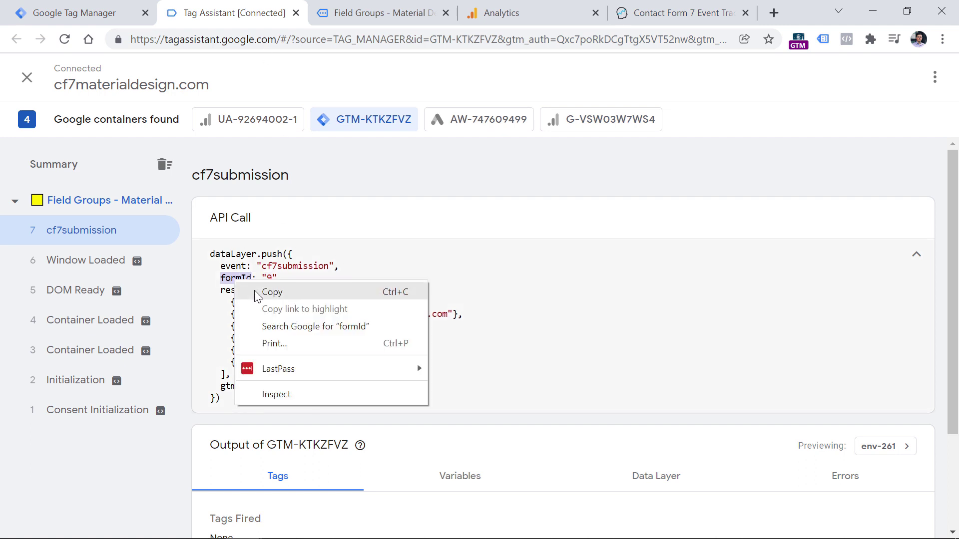
left_click(273, 293)
left_click(73, 11)
key("ctrl+v")
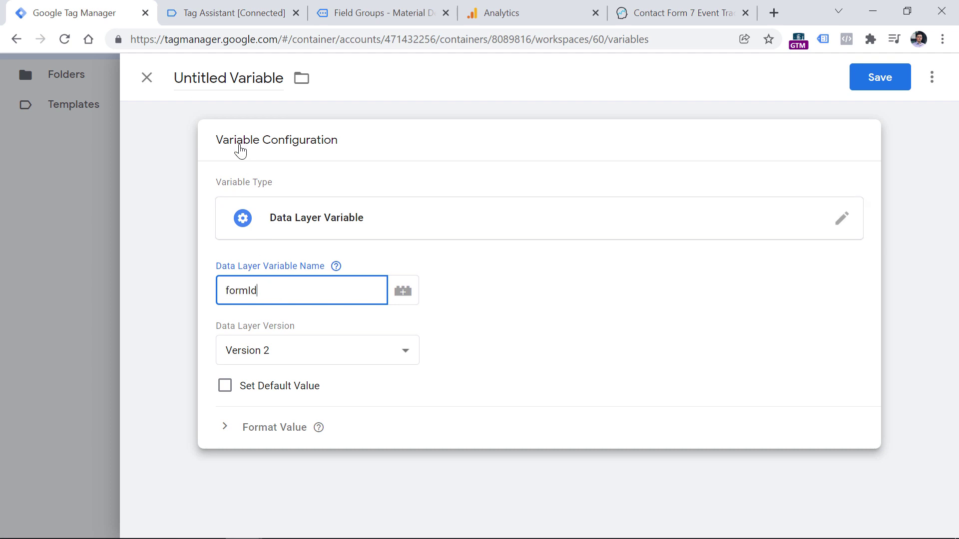
Name the data layer variable "dlv - formId" and save it.
left_click(215, 66)
type("dlv 0")
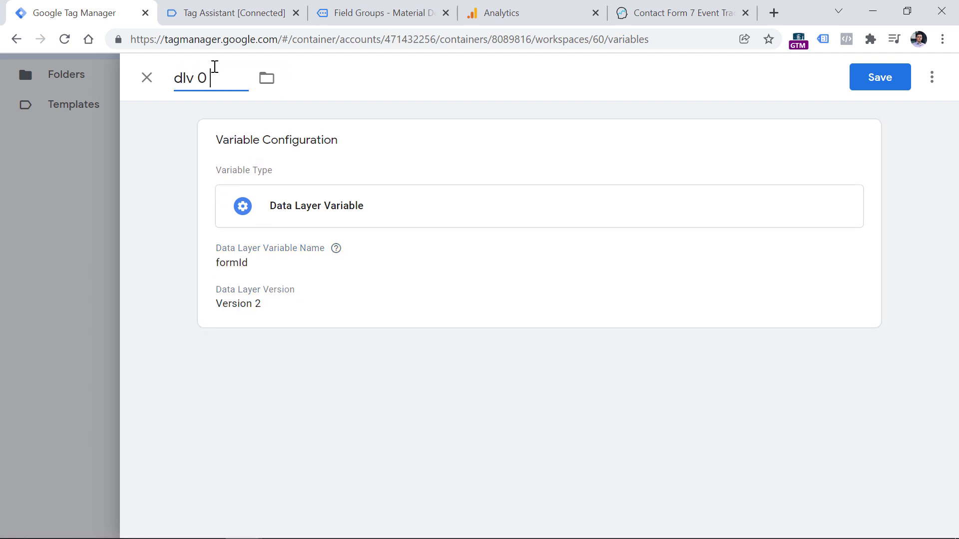
key("BackSpace")
type("-")
key("ctrl+v")
key("Home")
left_click(205, 77)
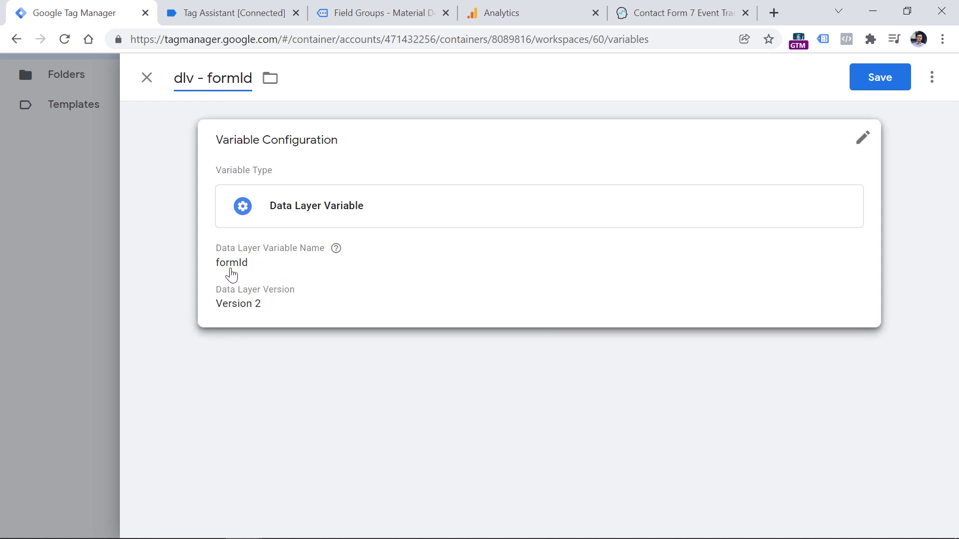
left_click(235, 12)
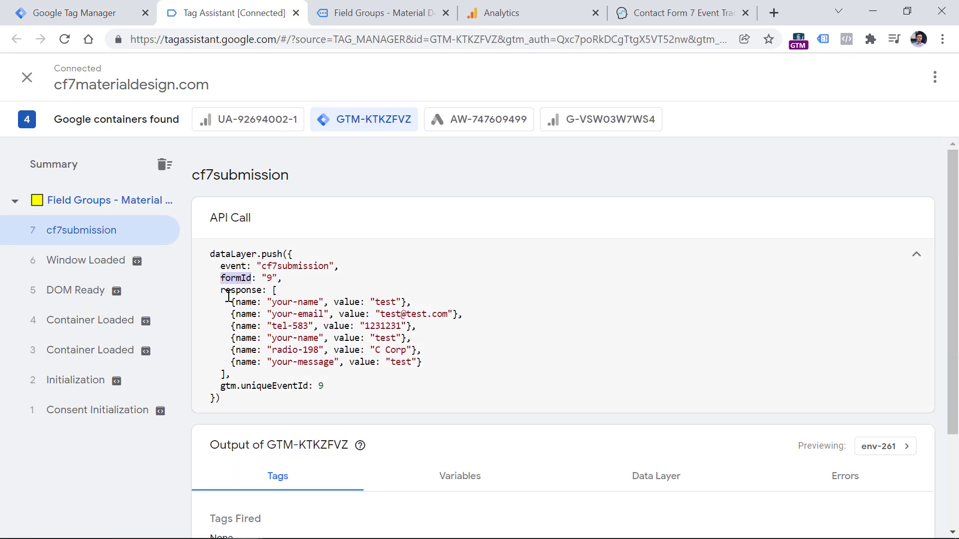
left_click(80, 12)
left_click(883, 77)
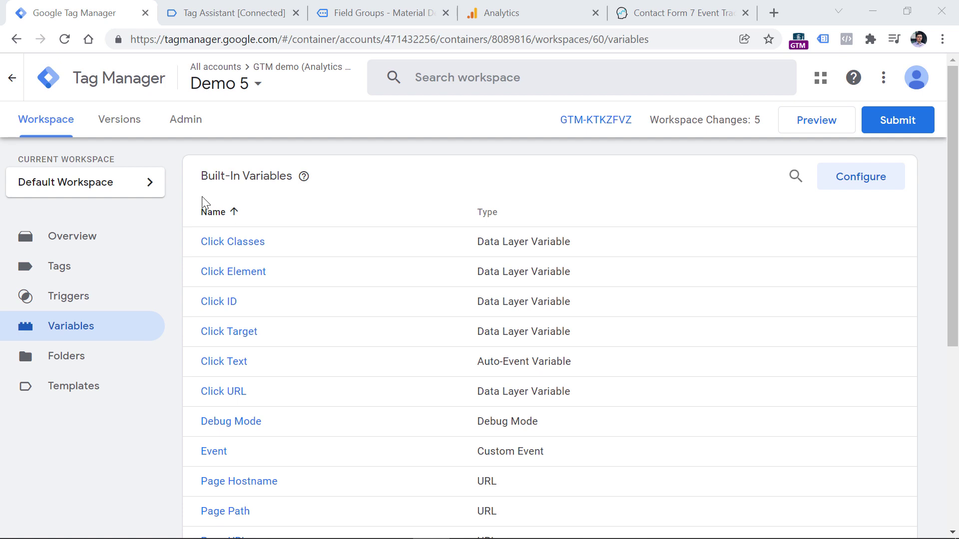
Create a new tag of type Google Analytics: GA4 Event in the workspace.
left_click(56, 268)
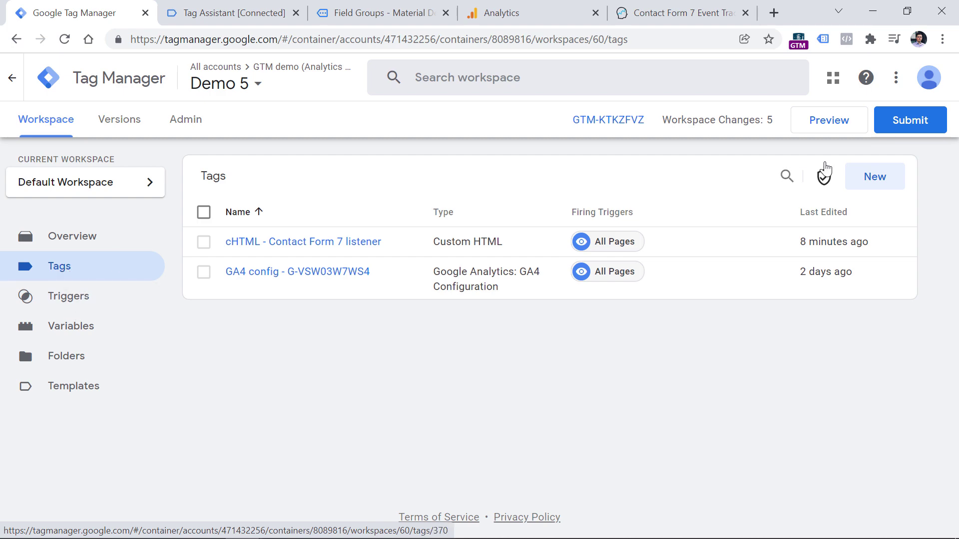
left_click(873, 179)
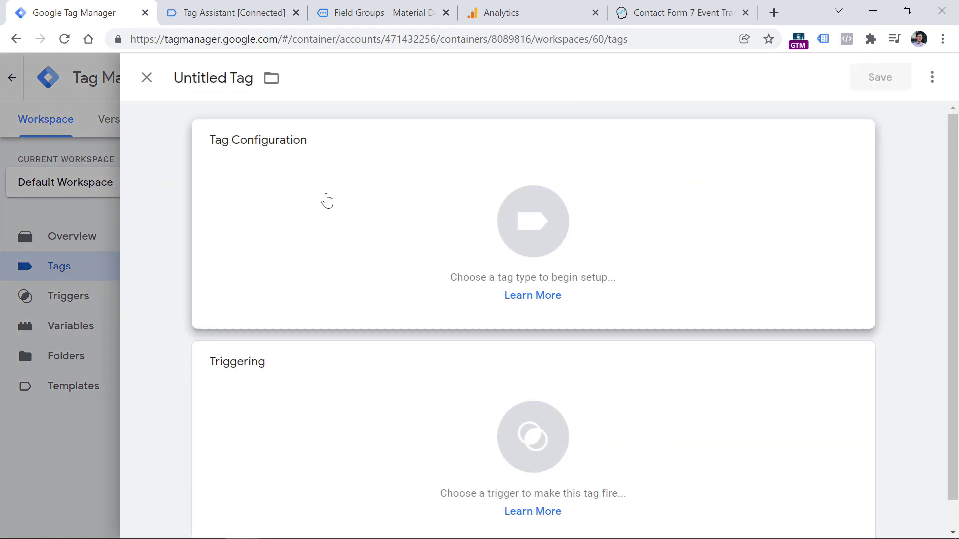
left_click(327, 200)
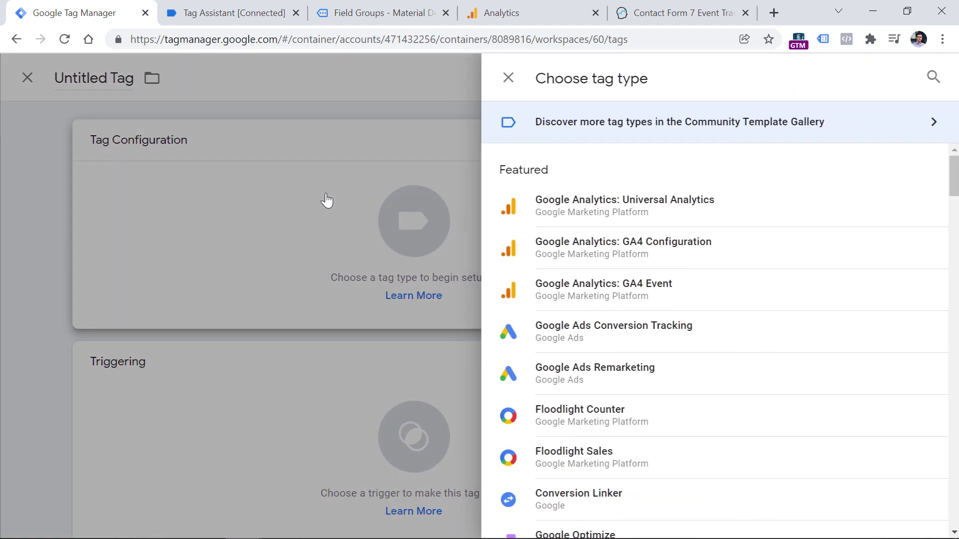
left_click(622, 300)
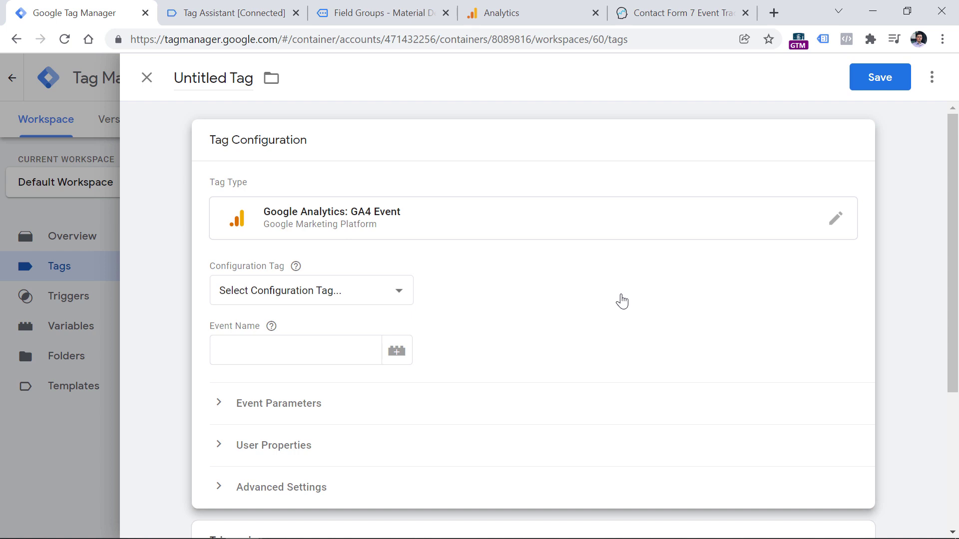
Set the event tag's configuration tag to GA4 config - G-VSW03W7WS4.
left_click(337, 289)
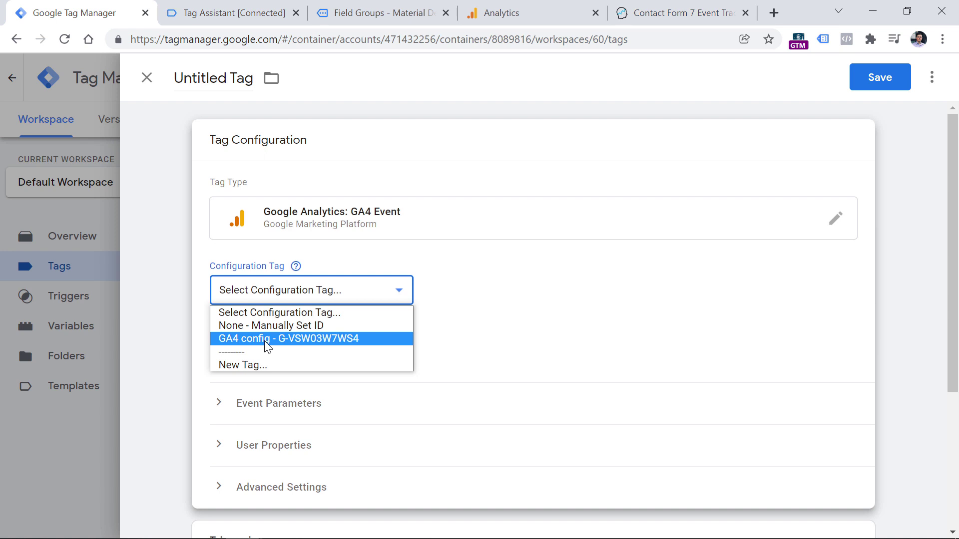
left_click(828, 306)
left_click(327, 286)
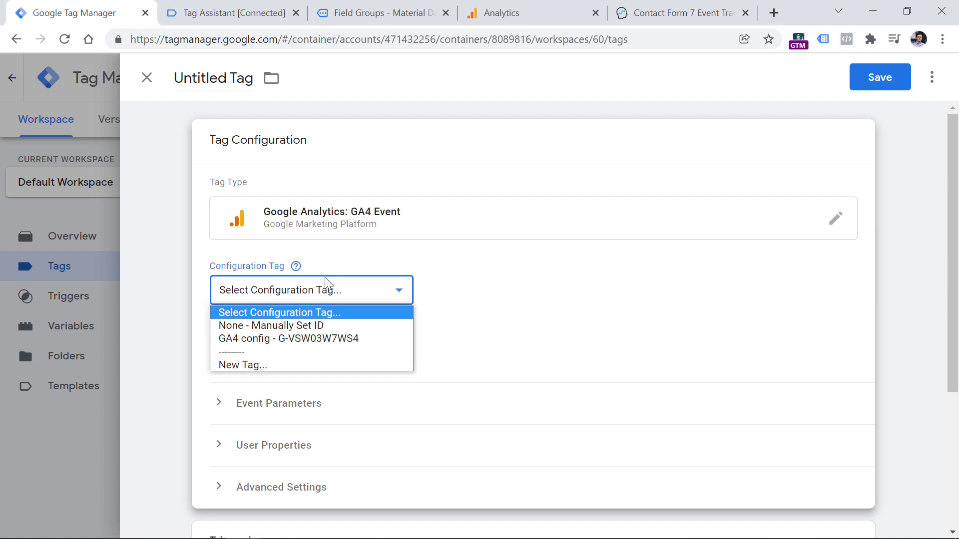
left_click(291, 339)
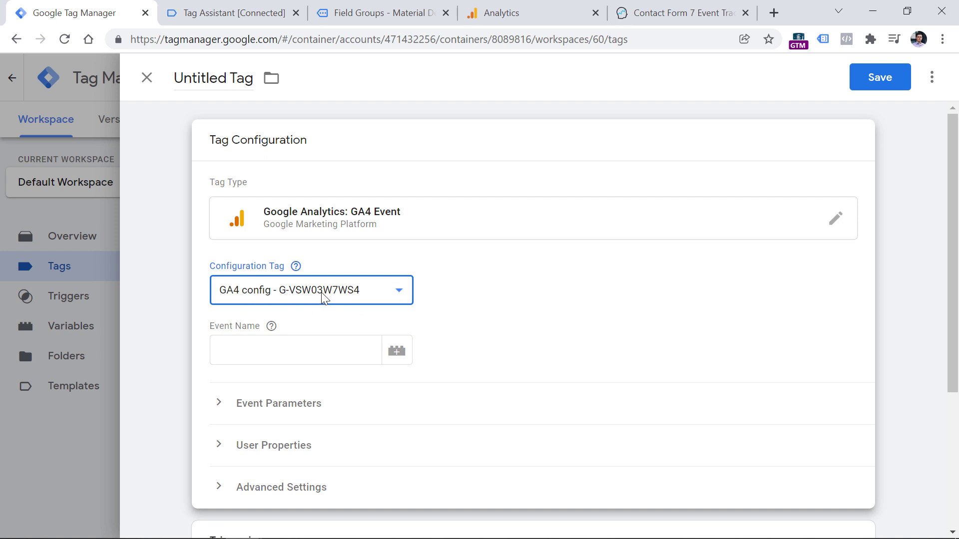
left_click(275, 342)
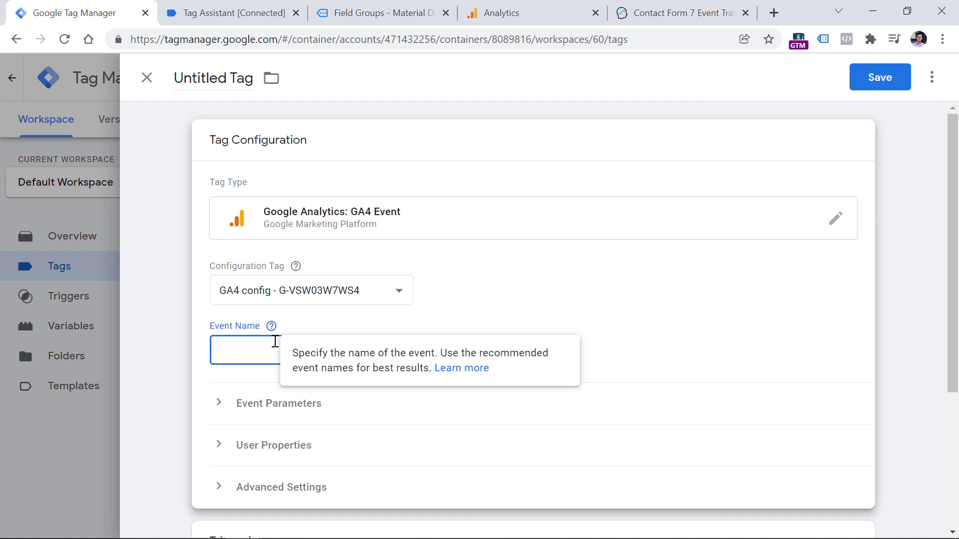
type("form_submission")
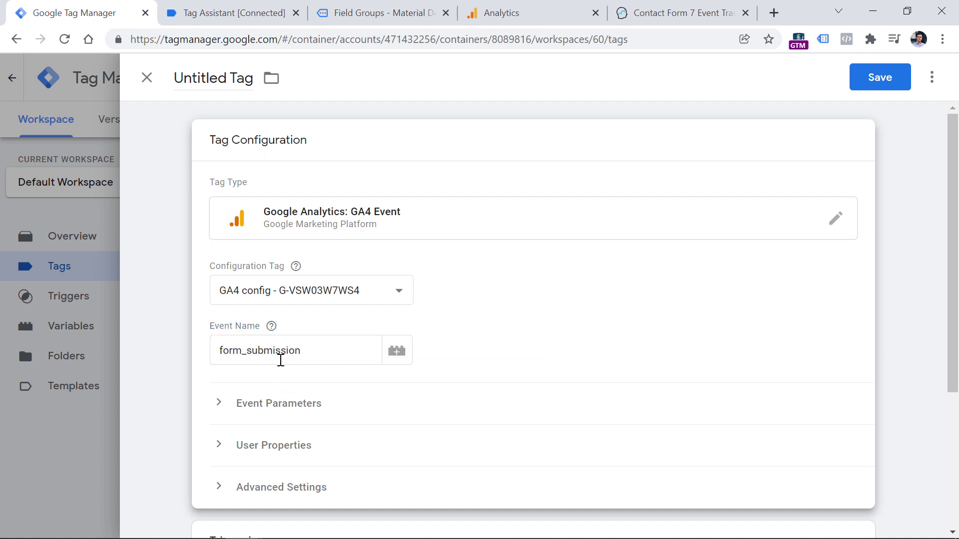
double_click(278, 352)
key("BackSpace")
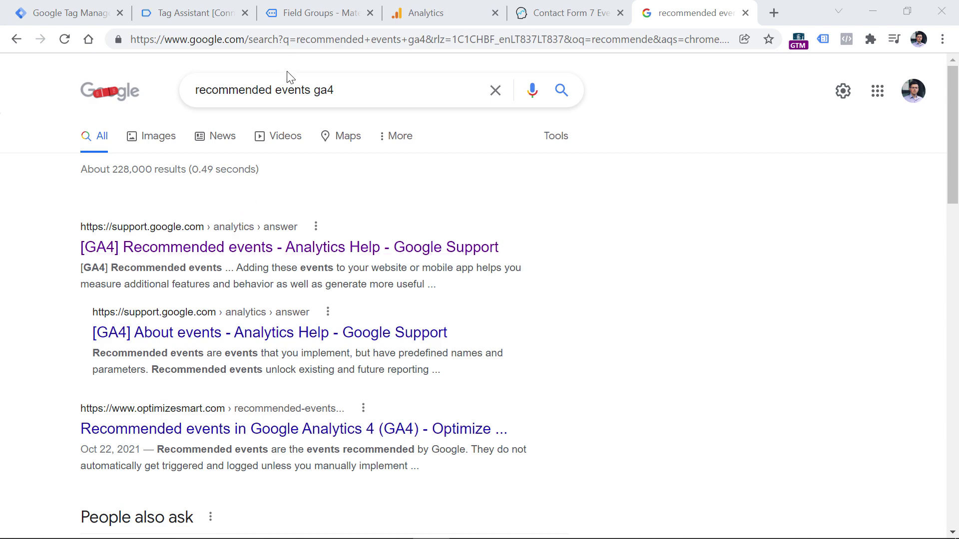
Open the GA4 Recommended events help article and look up the event recommended for form submissions.
left_click(124, 251)
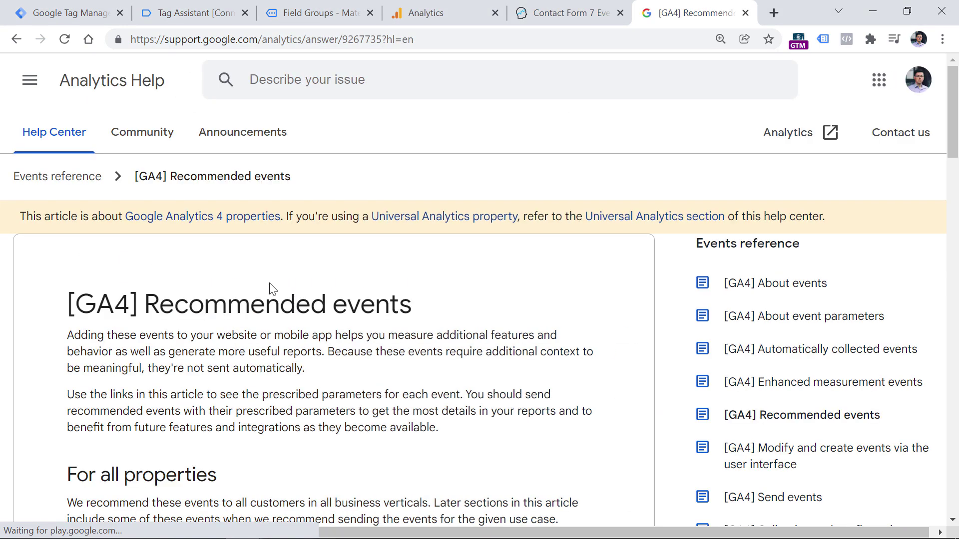
scroll(269, 287, "down", 8)
scroll(270, 287, "down", 11)
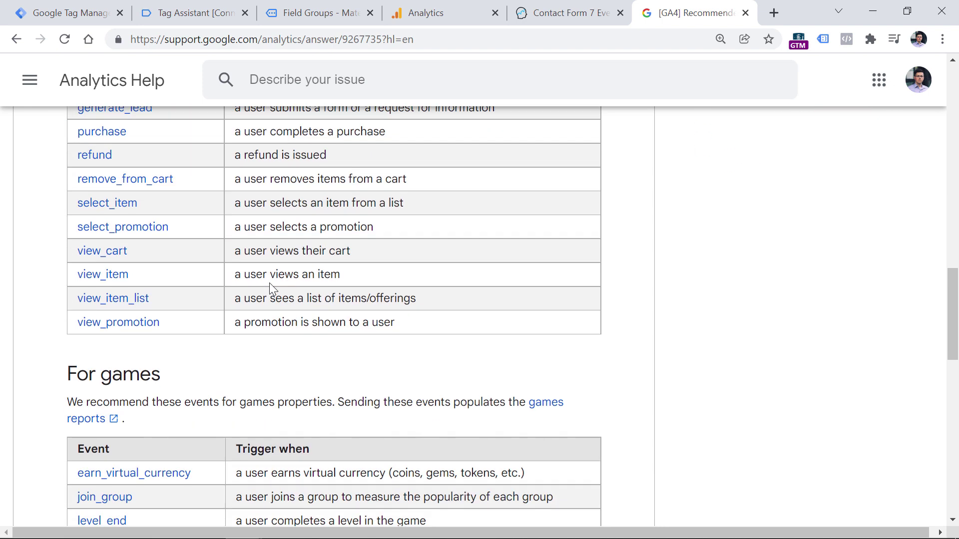
scroll(268, 282, "up", 4)
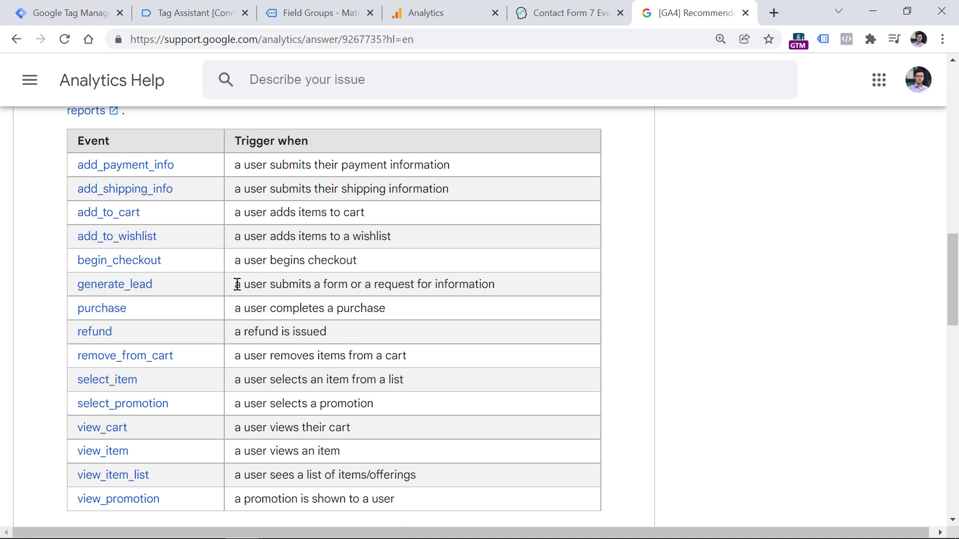
left_click_drag(235, 284, 512, 286)
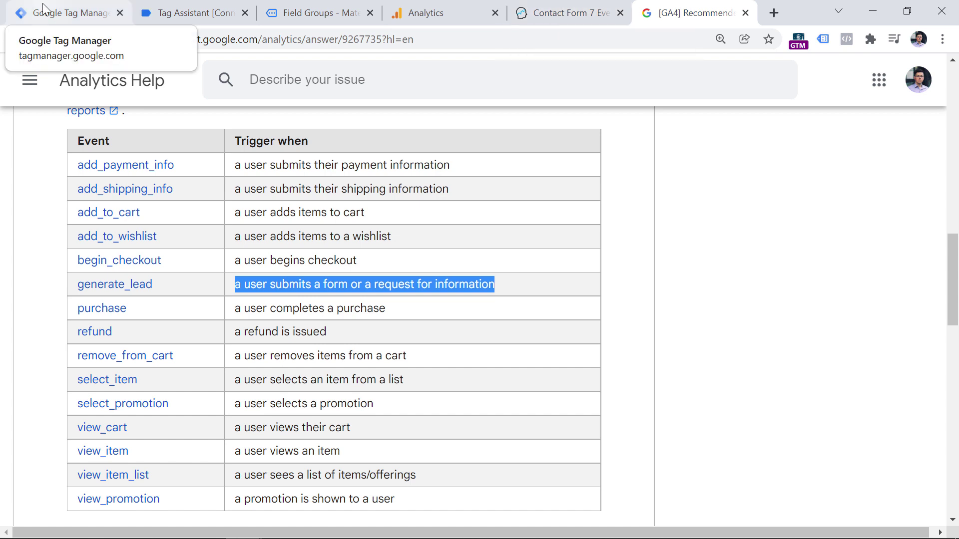
Return to the GA4 event tag in Tag Manager and set its event name to generate_lead.
left_click(75, 12)
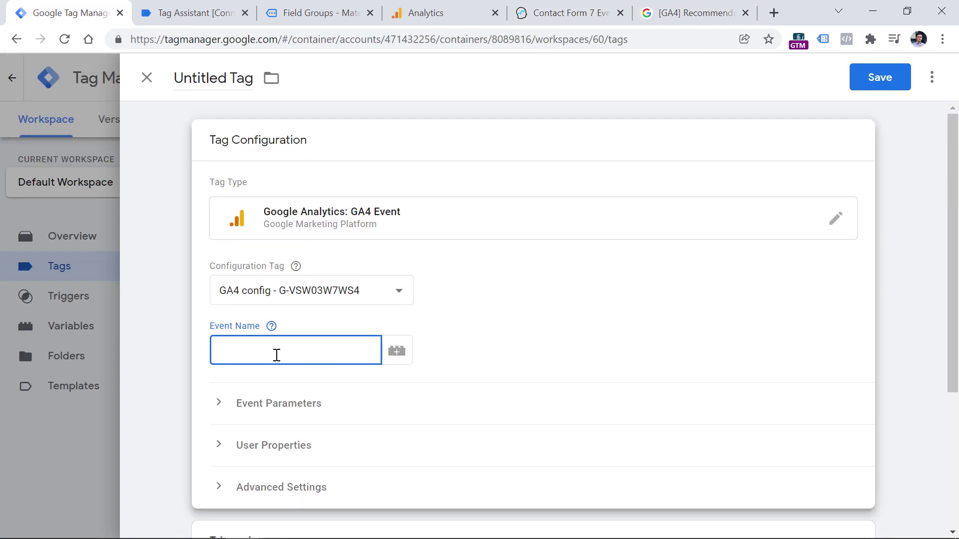
type("generate_lead")
scroll(472, 343, "down", 2)
Review the formId key in the cf7submission event's data layer push in Tag Assistant, and return to the Tag Manager tag.
left_click(291, 13)
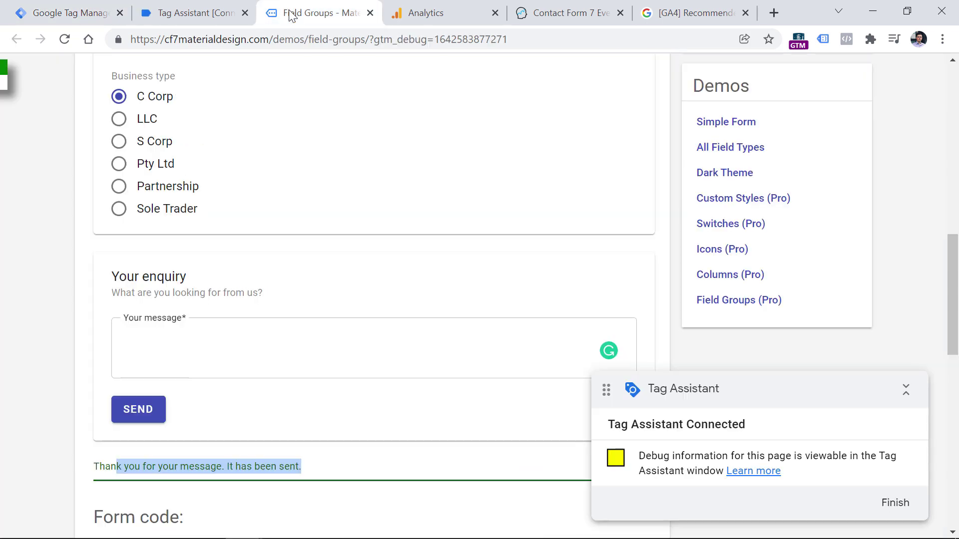
left_click(202, 11)
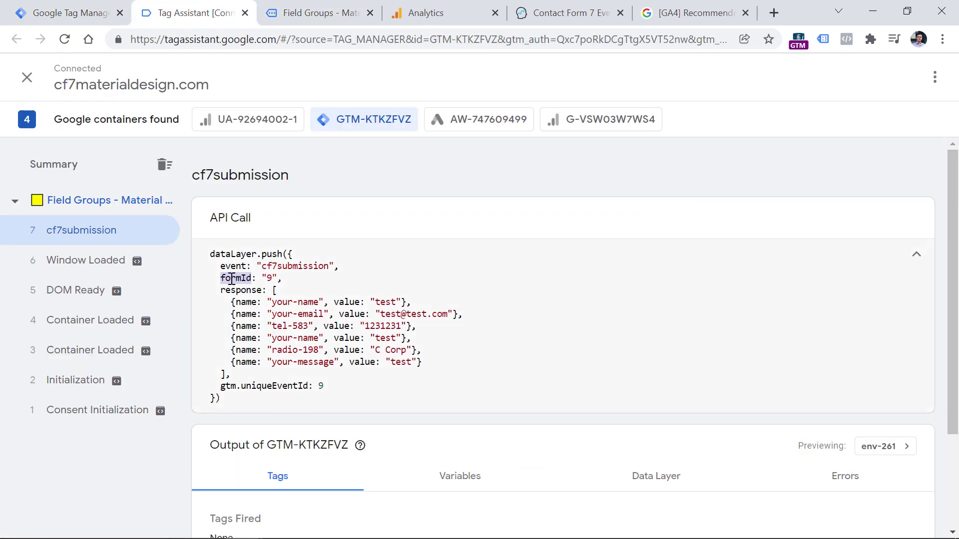
left_click(63, 7)
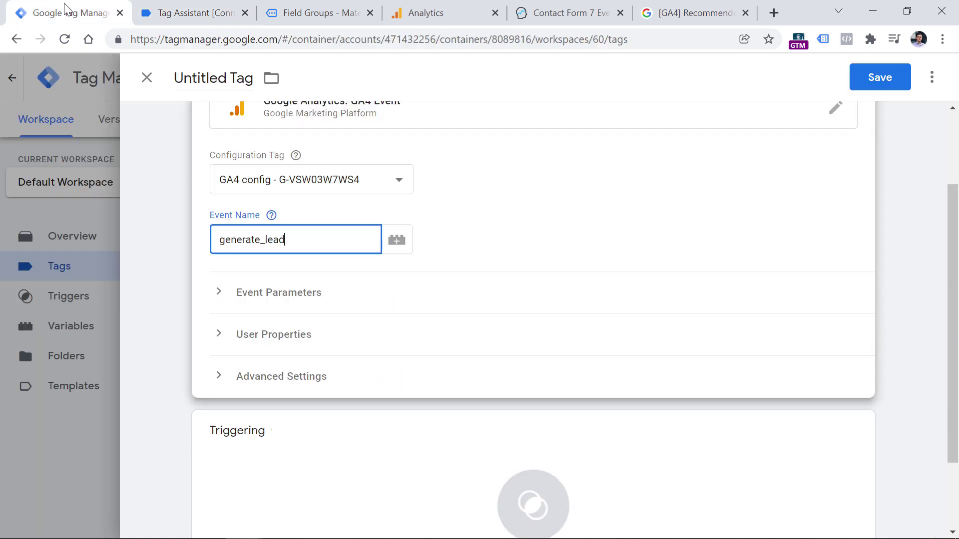
Add an empty event parameter row to the generate_lead event tag.
left_click(270, 306)
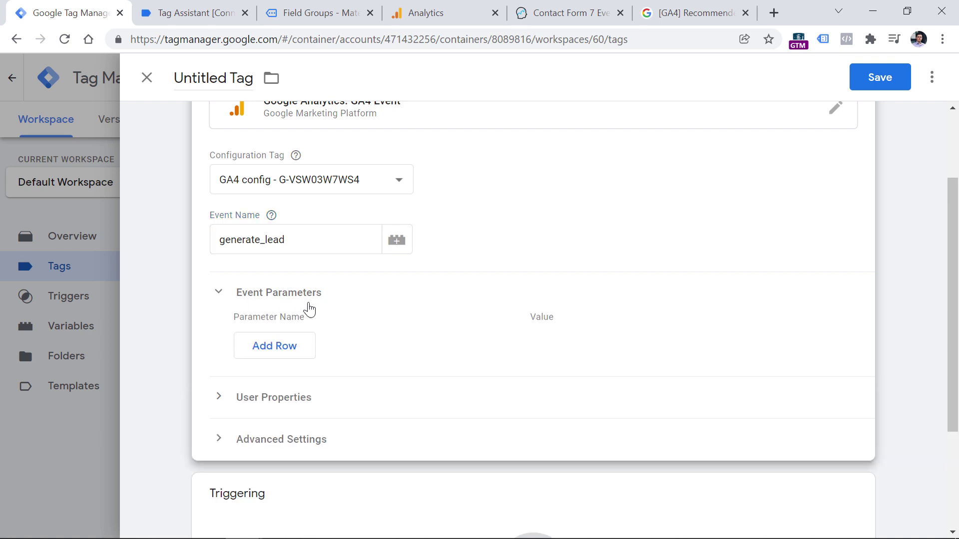
left_click(280, 350)
left_click(306, 339)
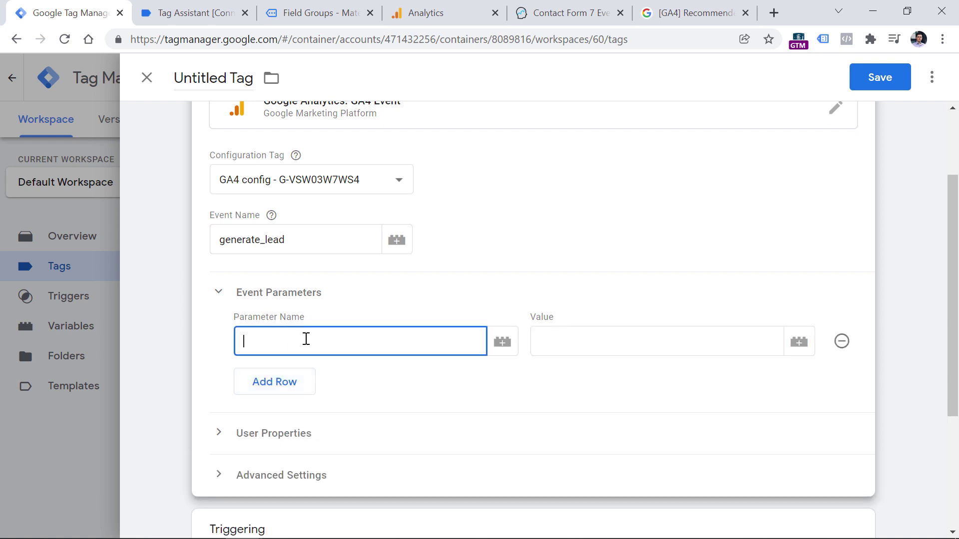
Open the generate_lead reference from the GA4 recommended events article and examine the event's parameters.
left_click(311, 6)
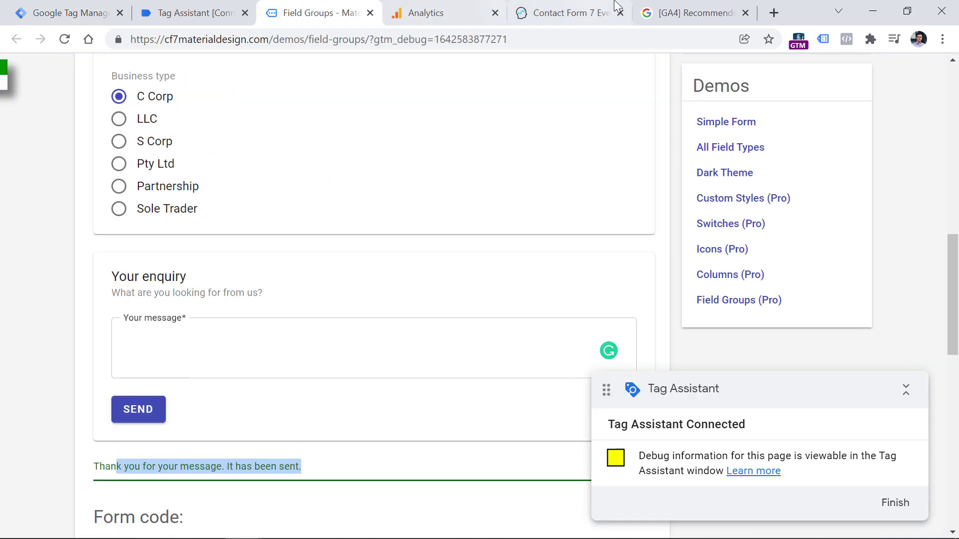
left_click(665, 6)
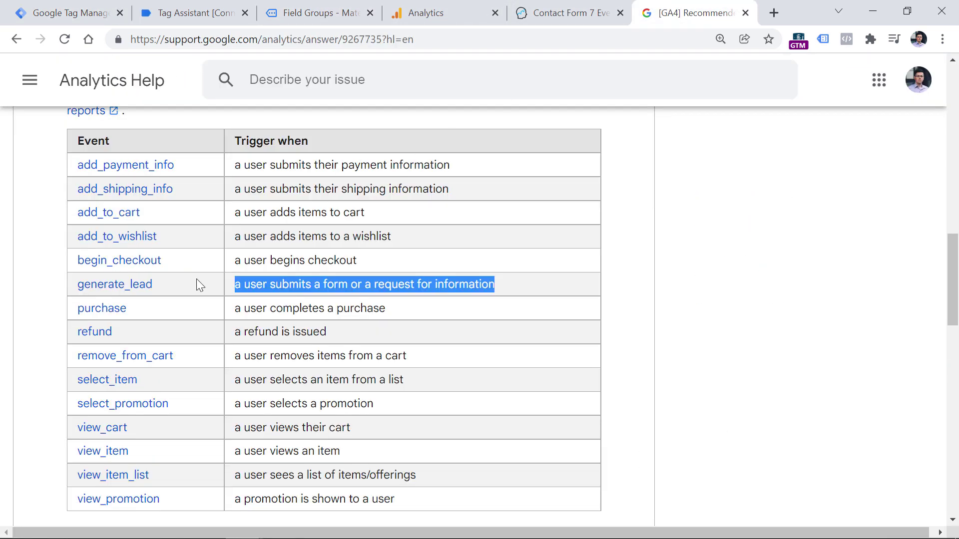
left_click(113, 289)
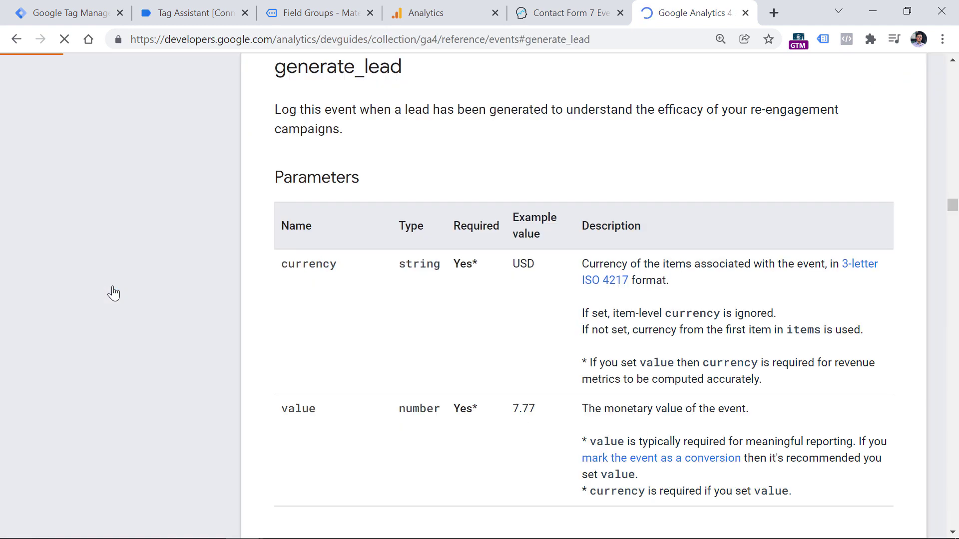
scroll(309, 342, "down", 3)
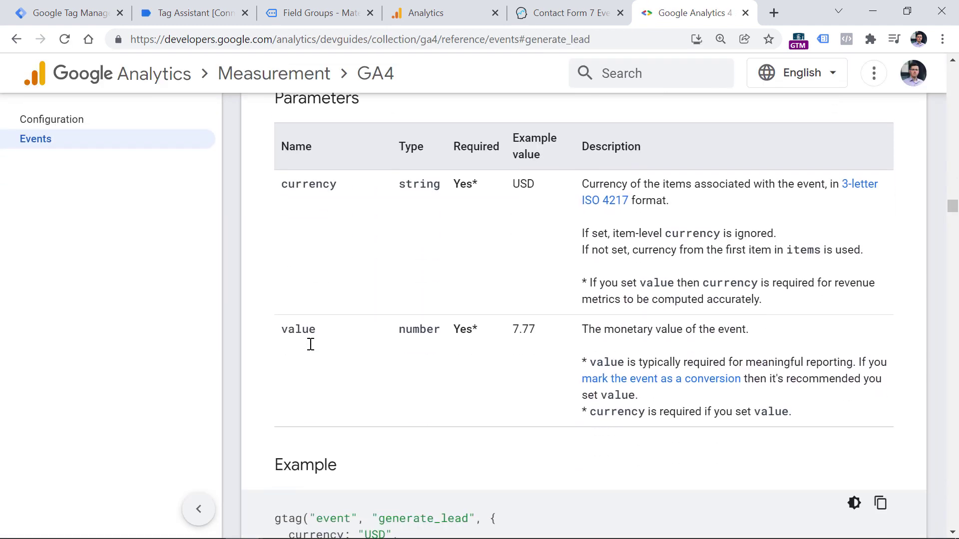
scroll(311, 300, "up", 1)
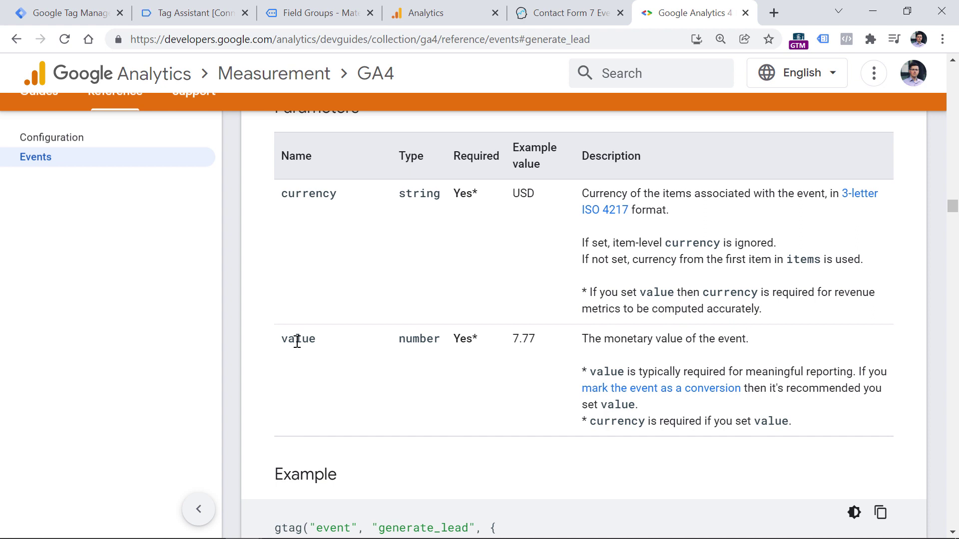
Back in the Tag Manager tag, name the event parameter form_id and set its value to the variable {{dlv - formId}}.
left_click(70, 12)
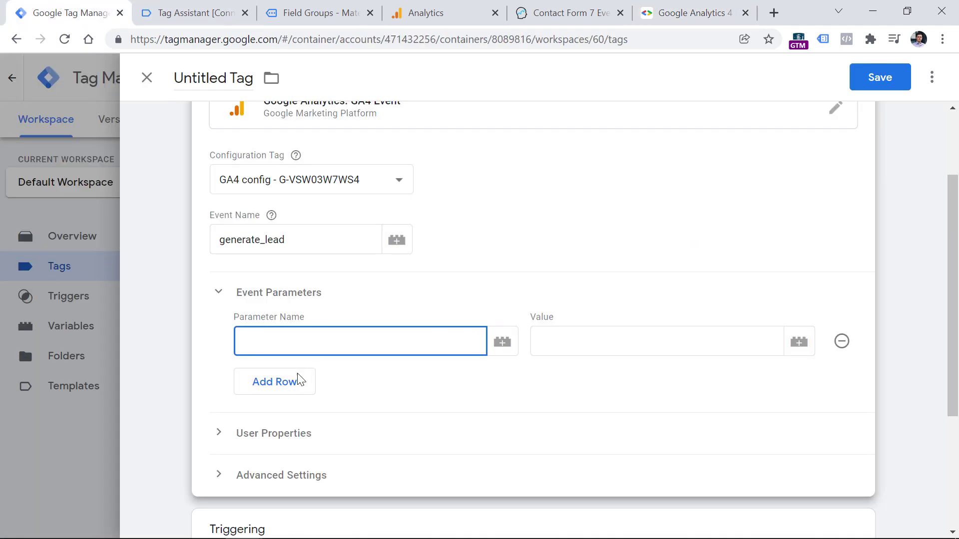
type("form_id")
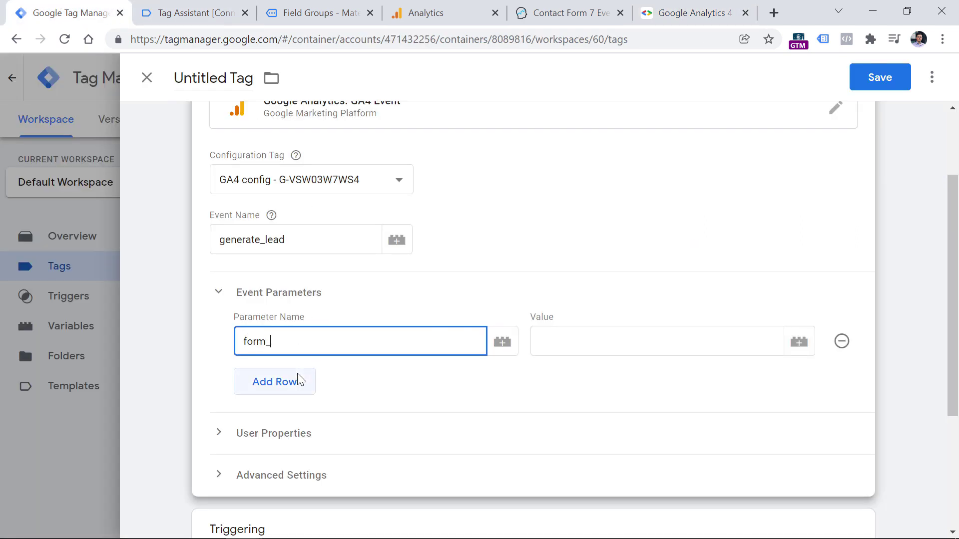
left_click(599, 345)
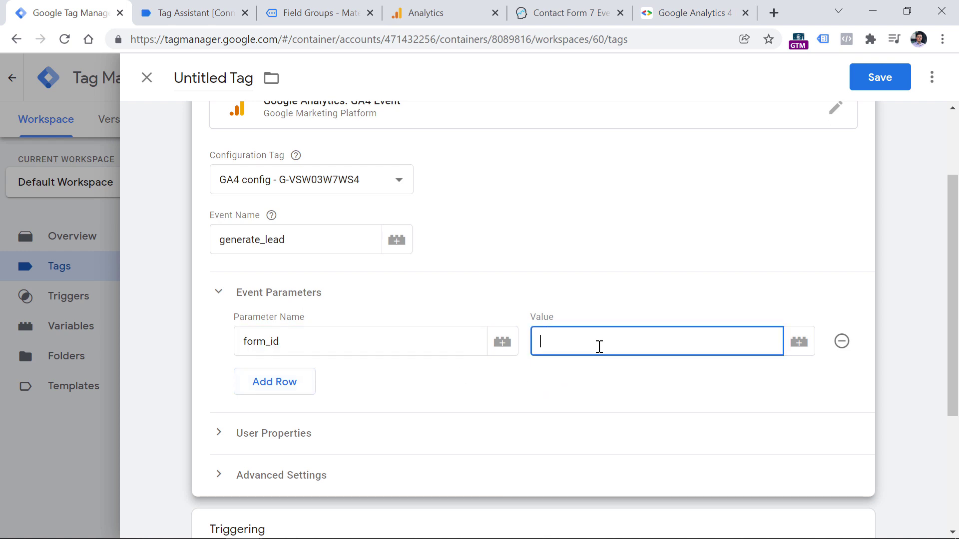
left_click(187, 6)
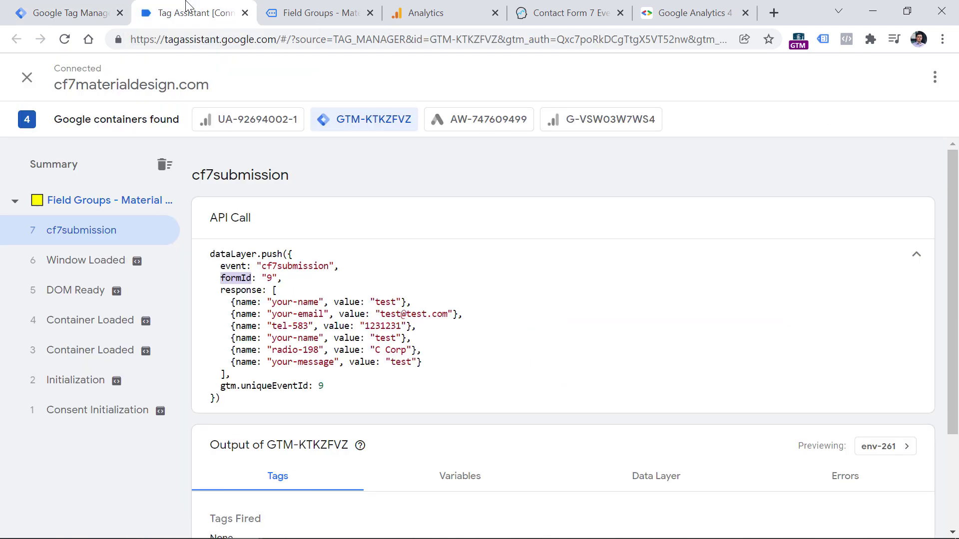
left_click_drag(225, 277, 251, 283)
left_click(129, 7)
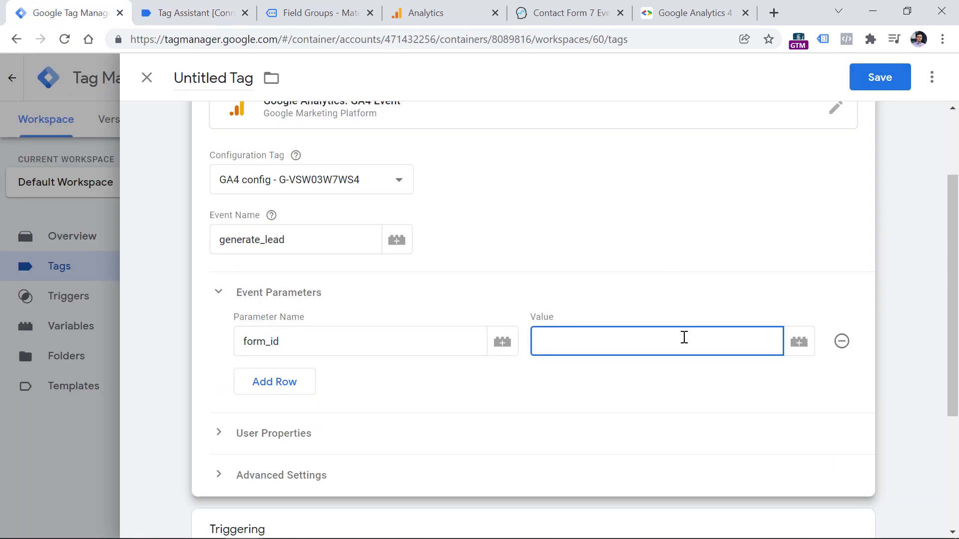
left_click(799, 344)
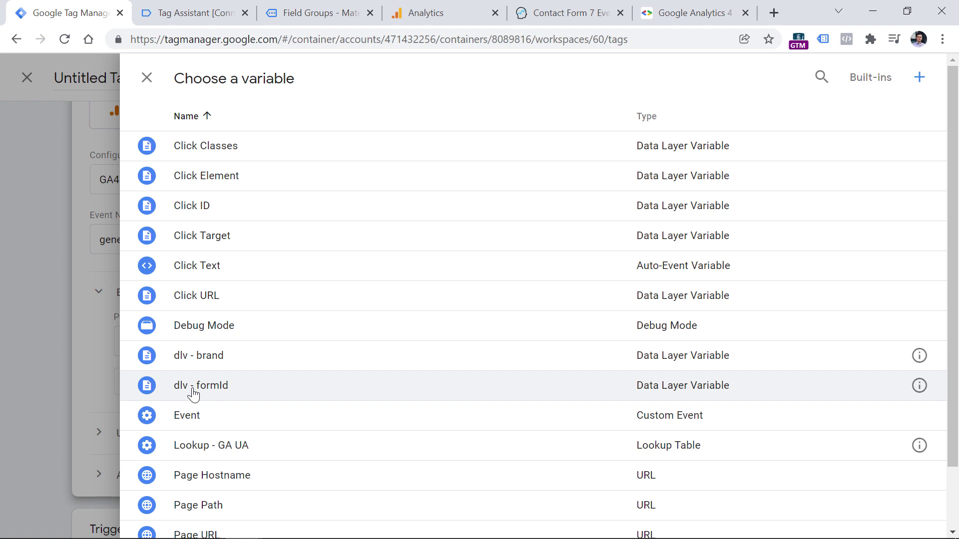
left_click(195, 395)
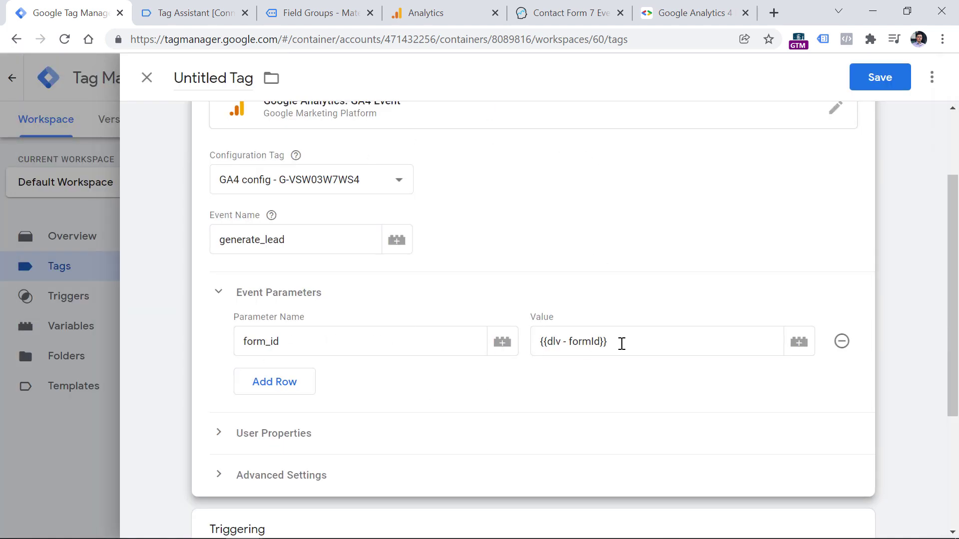
left_click_drag(622, 344, 537, 339)
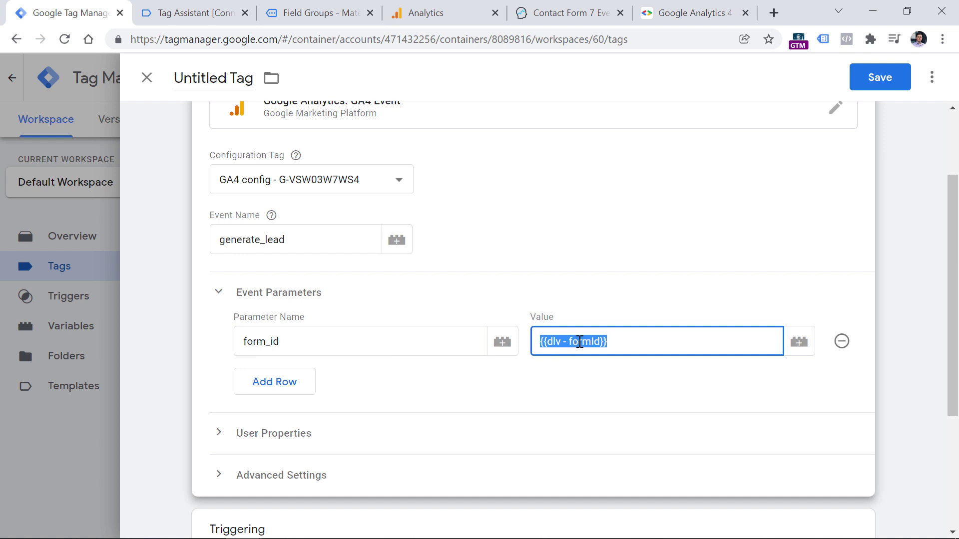
left_click_drag(310, 345, 222, 340)
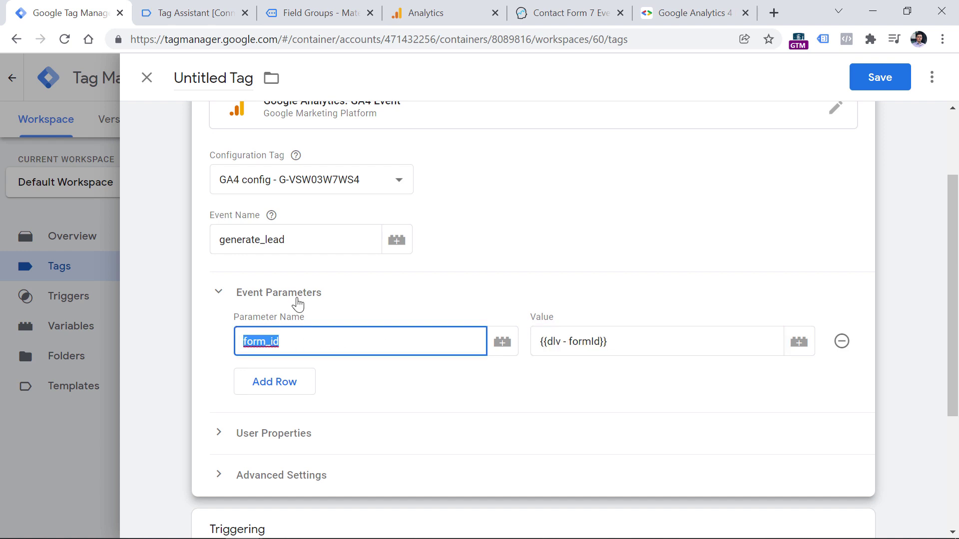
Assign the Custom - cf7submission trigger to the GA4 event tag.
scroll(339, 286, "down", 4)
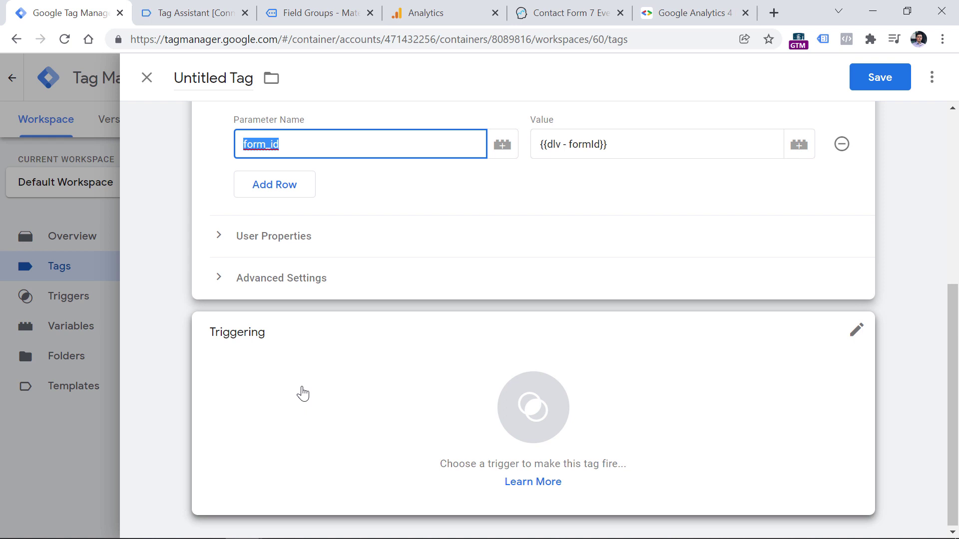
left_click(268, 367)
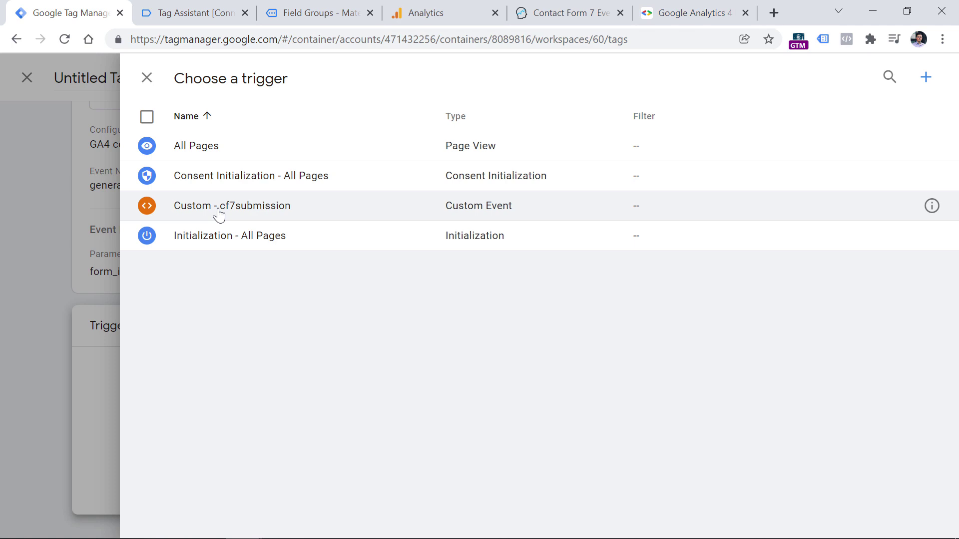
left_click(219, 215)
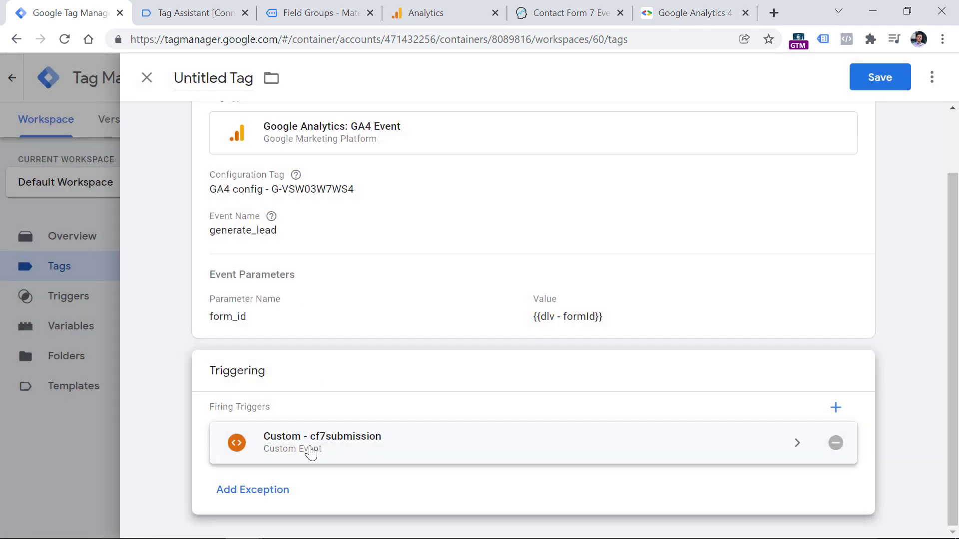
Name the tag GA4 event - generate_lead and save it.
left_click(208, 71)
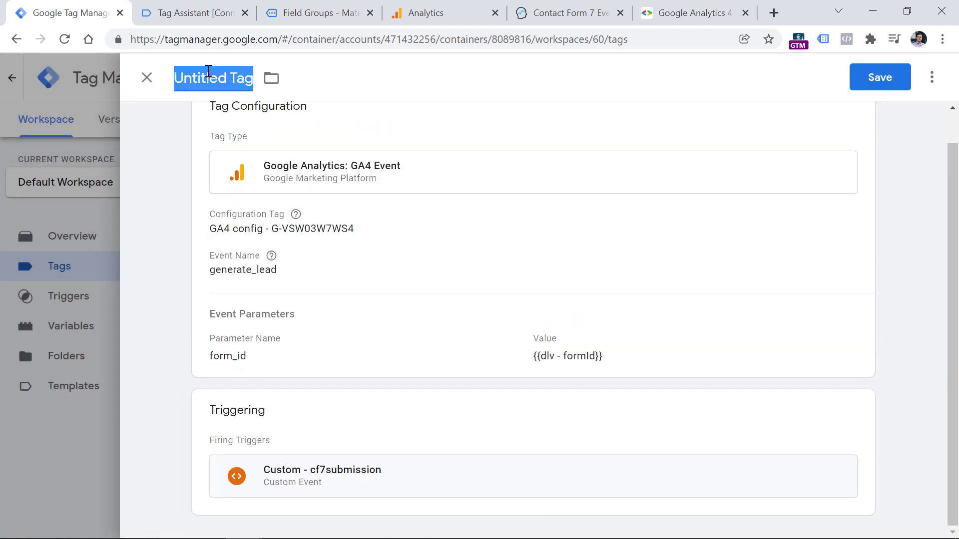
type("GA4 event - ")
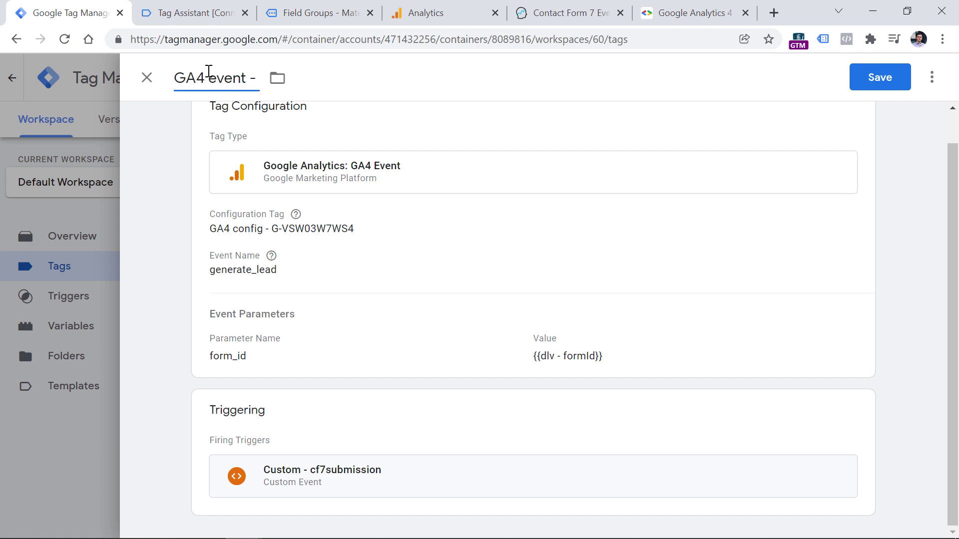
type("generate_lead")
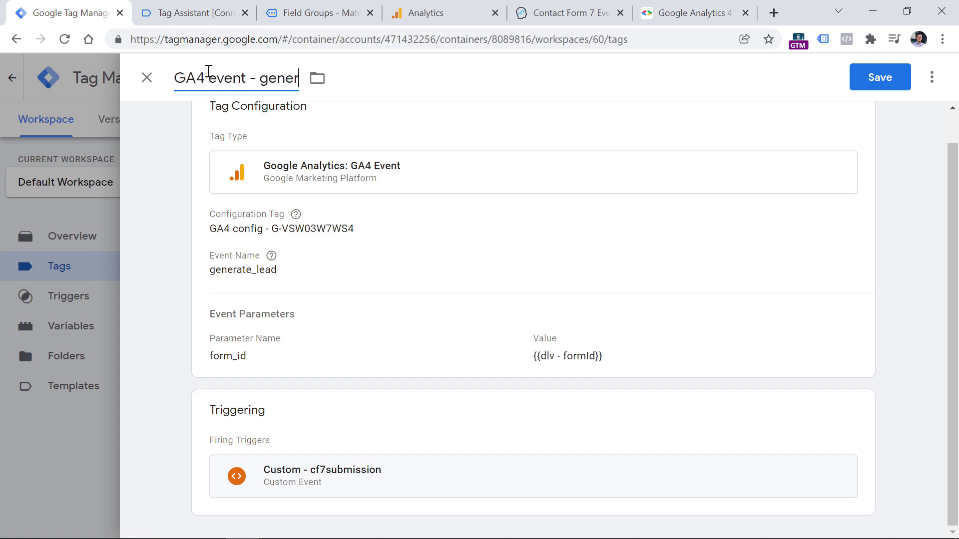
left_click(885, 78)
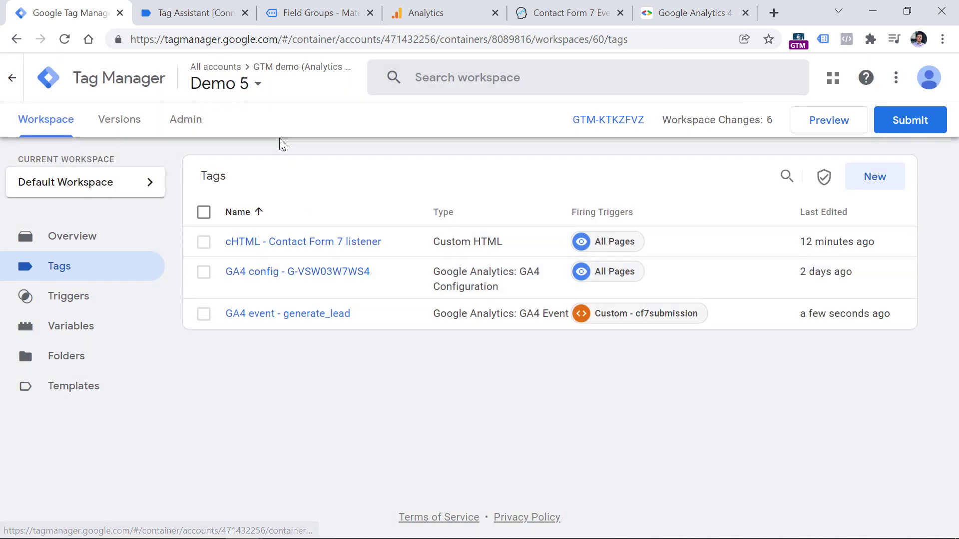
left_click(835, 126)
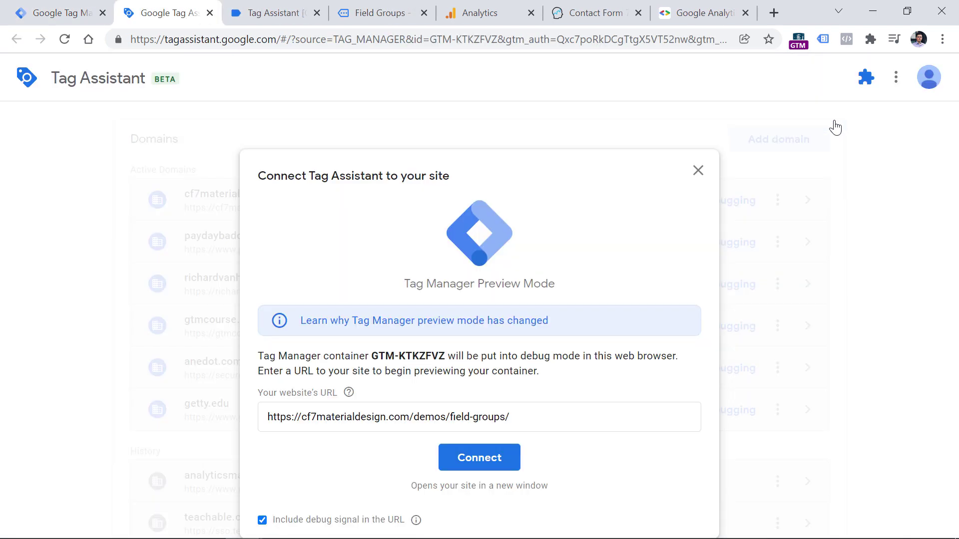
left_click(487, 472)
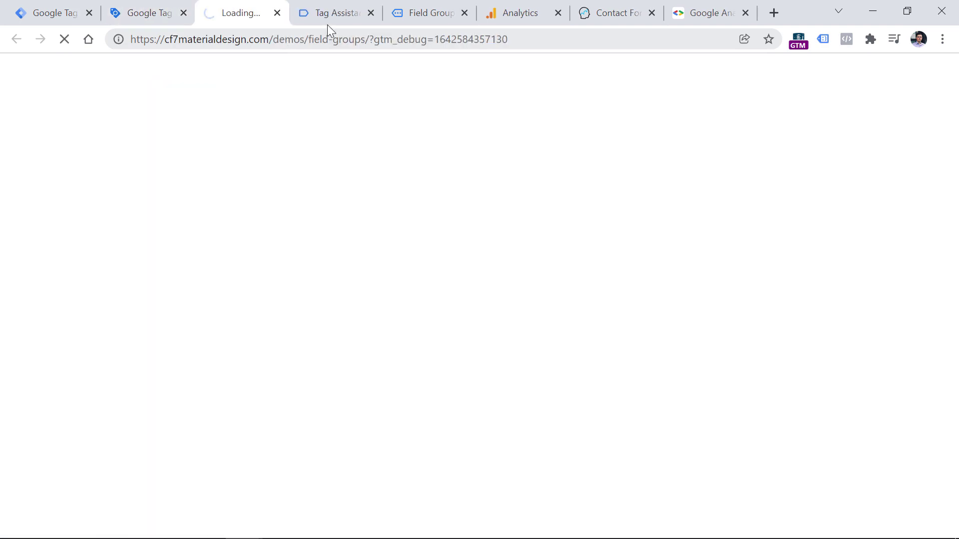
left_click(370, 12)
left_click(371, 12)
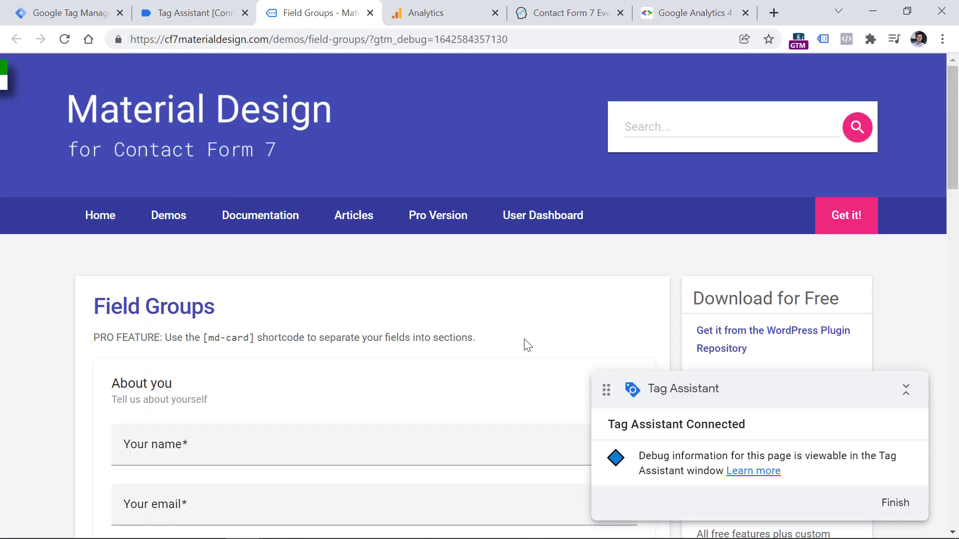
Fill in the Field Groups demo form with test contact data and the message test, submit it, and continue to Tag Assistant's debug summary.
scroll(310, 299, "down", 4)
left_click(193, 196)
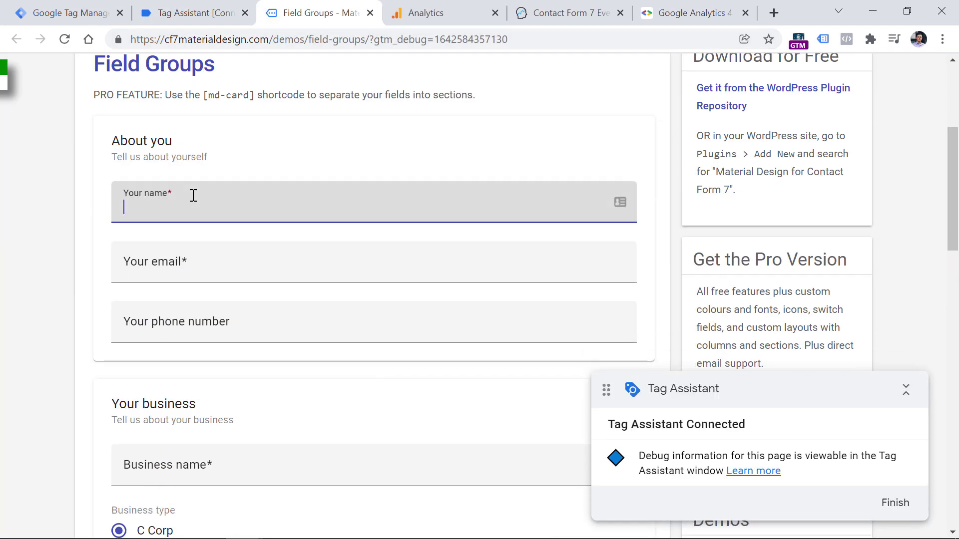
type("test")
key("Tab")
type("test@")
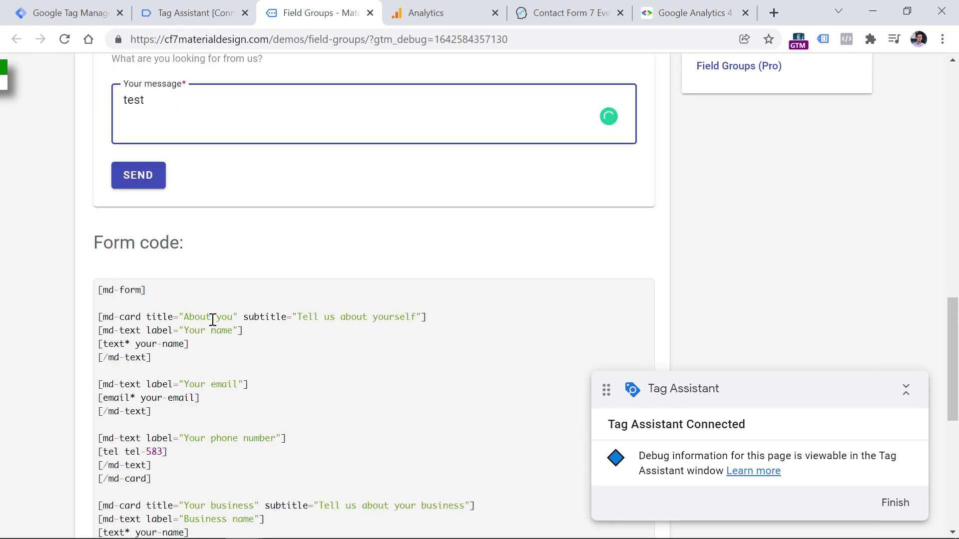
left_click(140, 182)
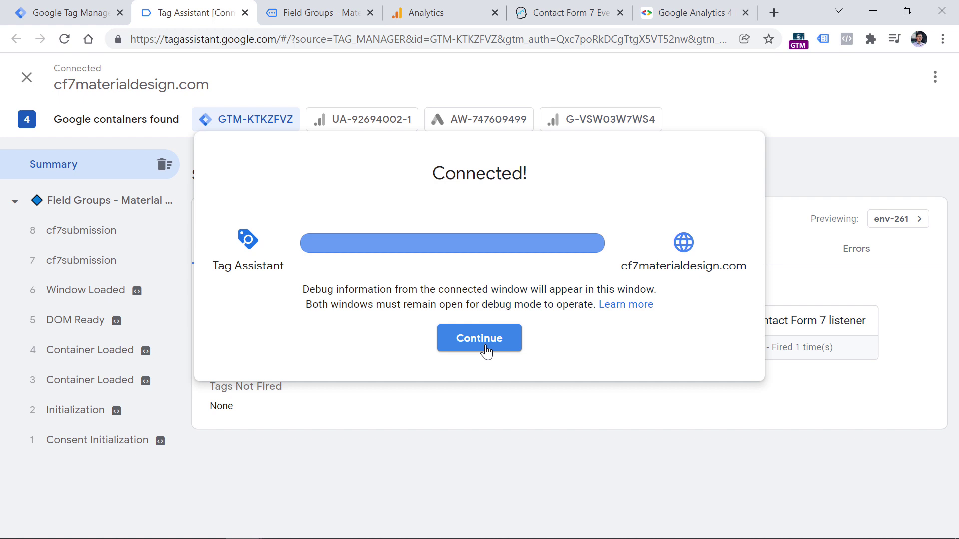
left_click(488, 347)
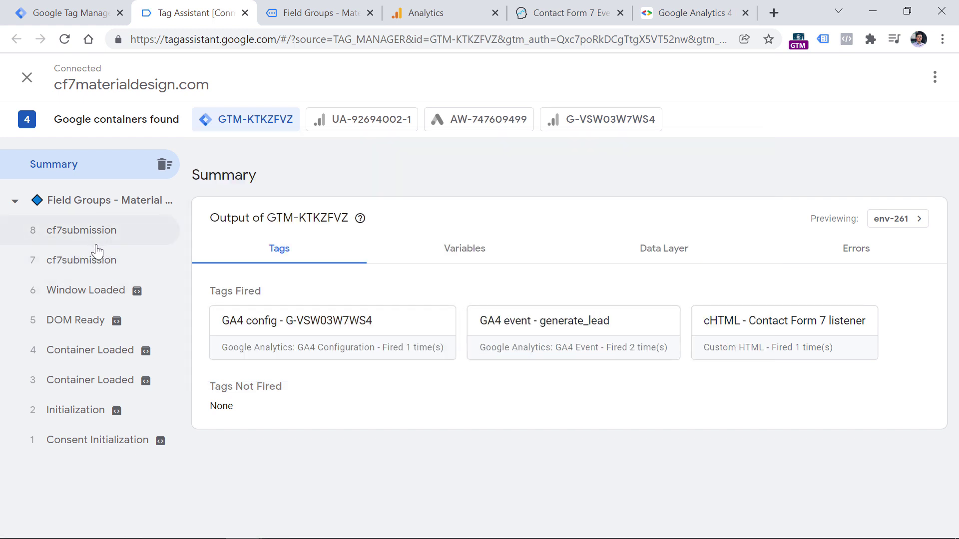
Open the Configure section of the Google Analytics property and inspect the tags fired on the first cf7submission event in Tag Assistant.
left_click(422, 6)
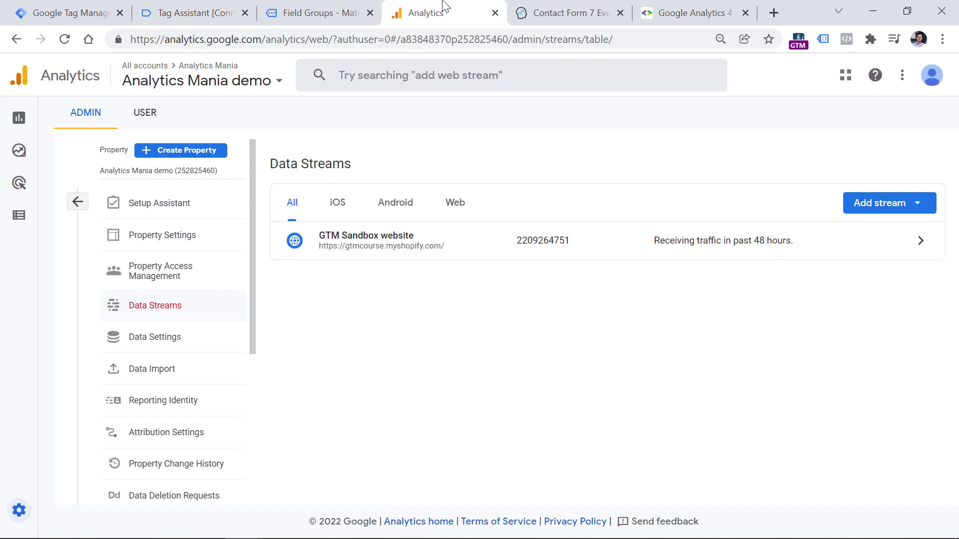
left_click(33, 224)
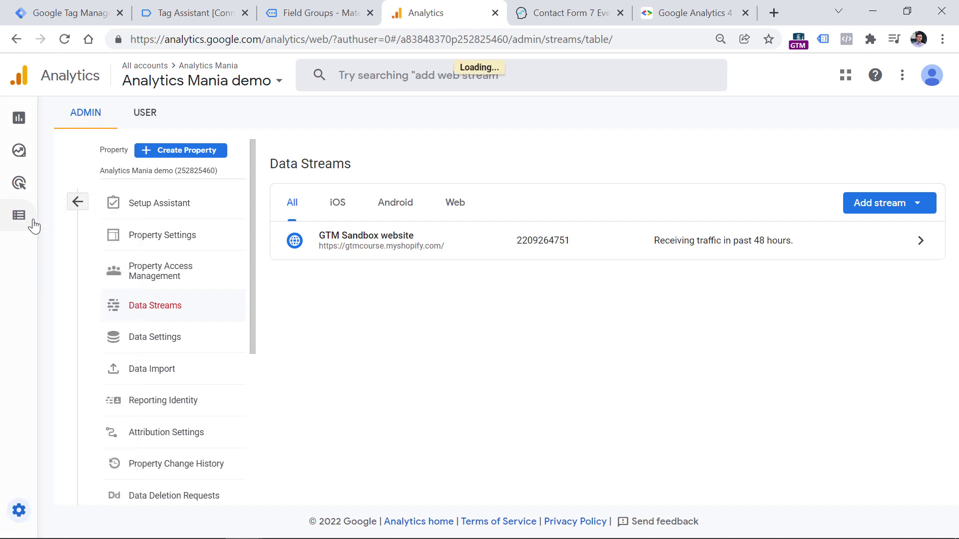
left_click(185, 9)
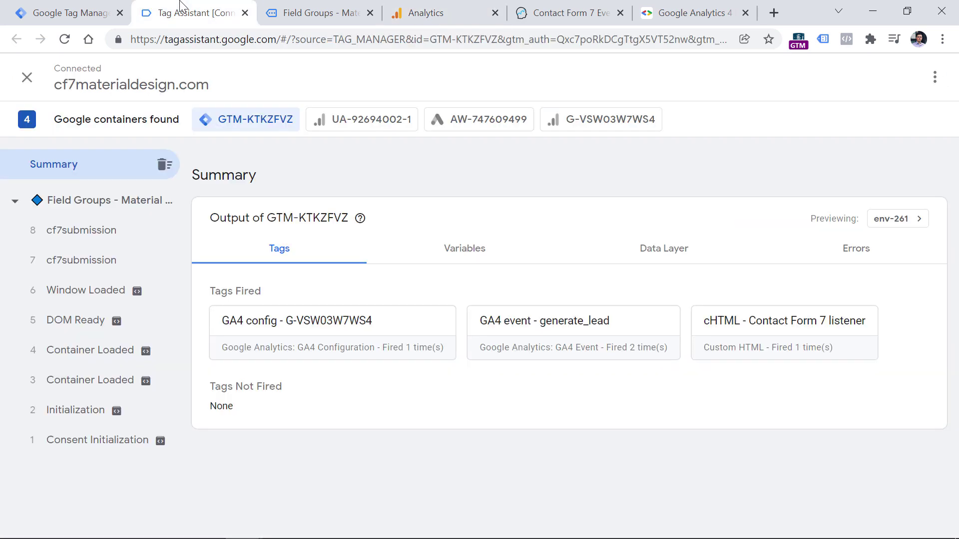
left_click(102, 267)
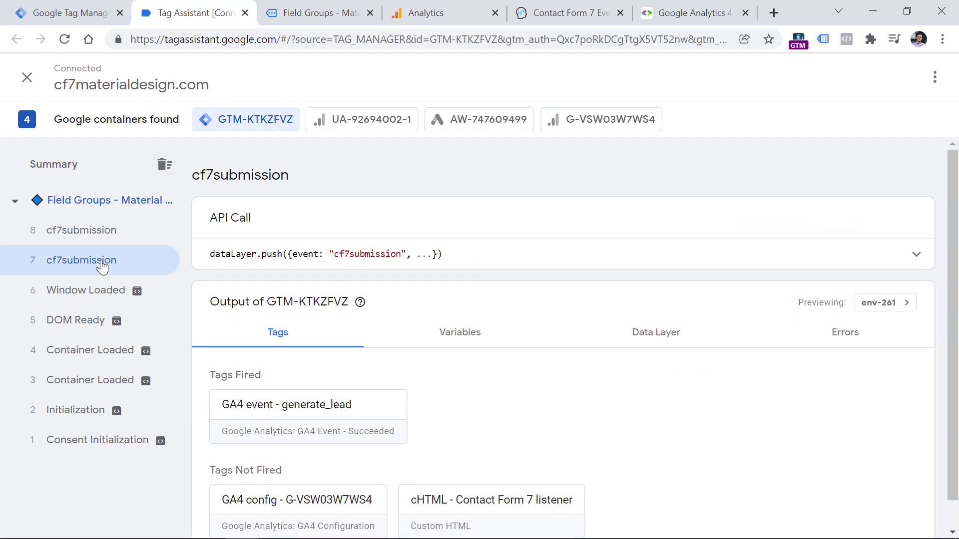
Open DebugView in Google Analytics and expand the form_id parameter of a generate_lead event.
left_click(564, 12)
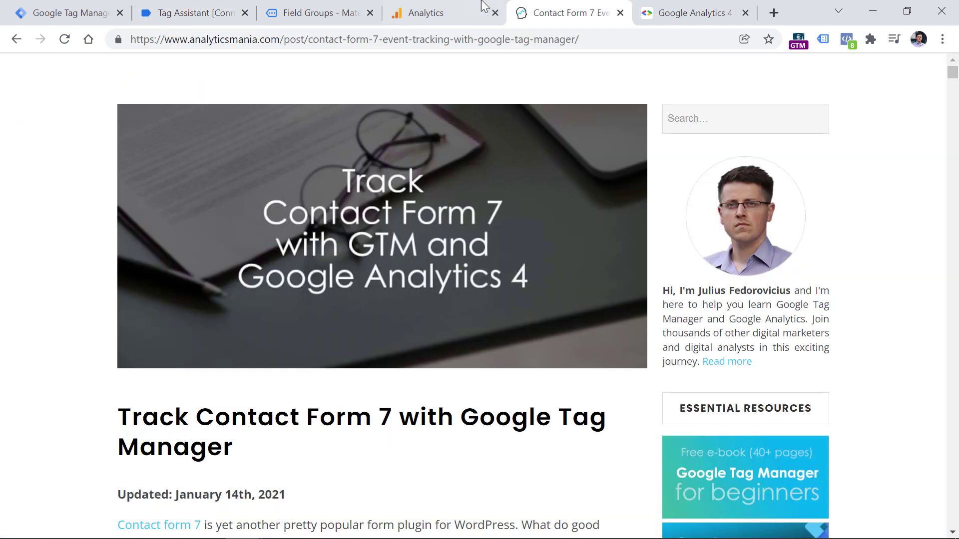
left_click(480, 10)
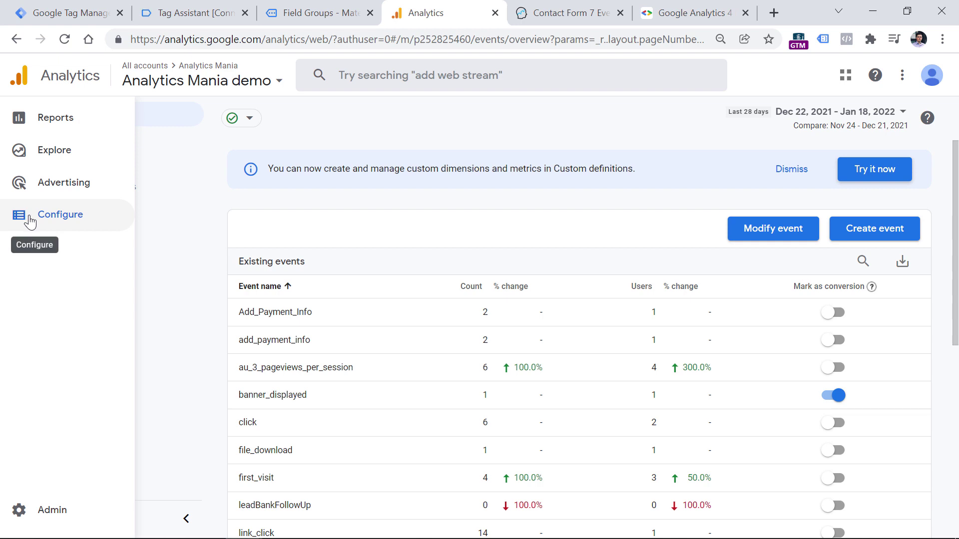
left_click(106, 215)
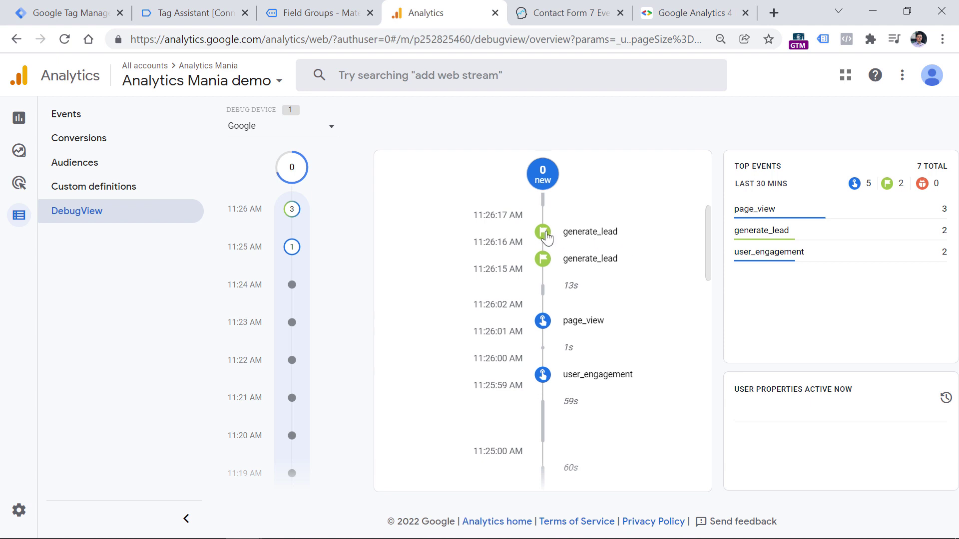
left_click(69, 140)
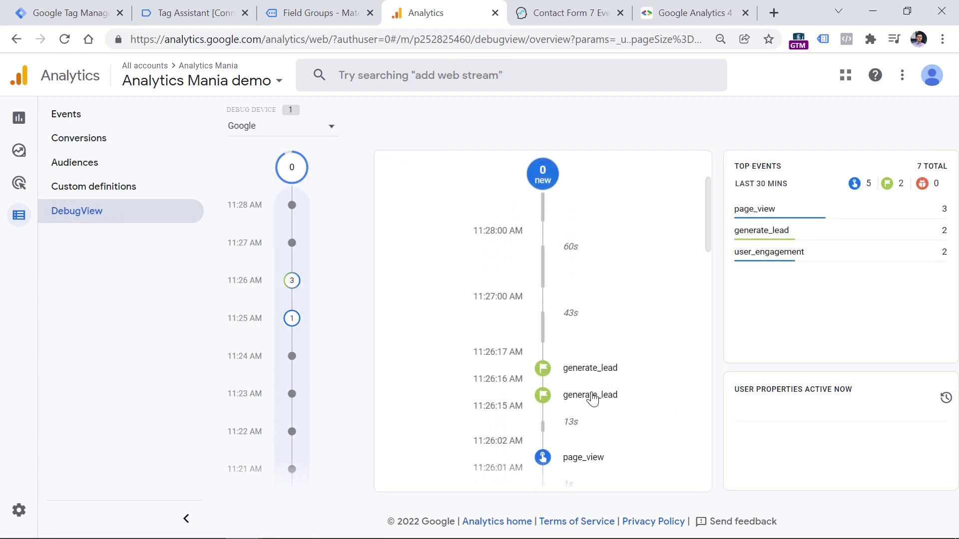
left_click(592, 378)
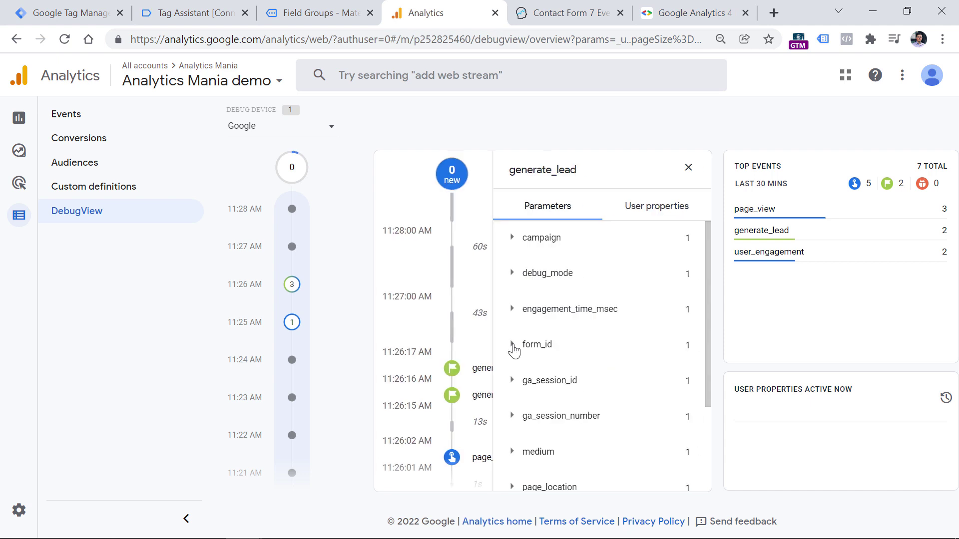
left_click(512, 346)
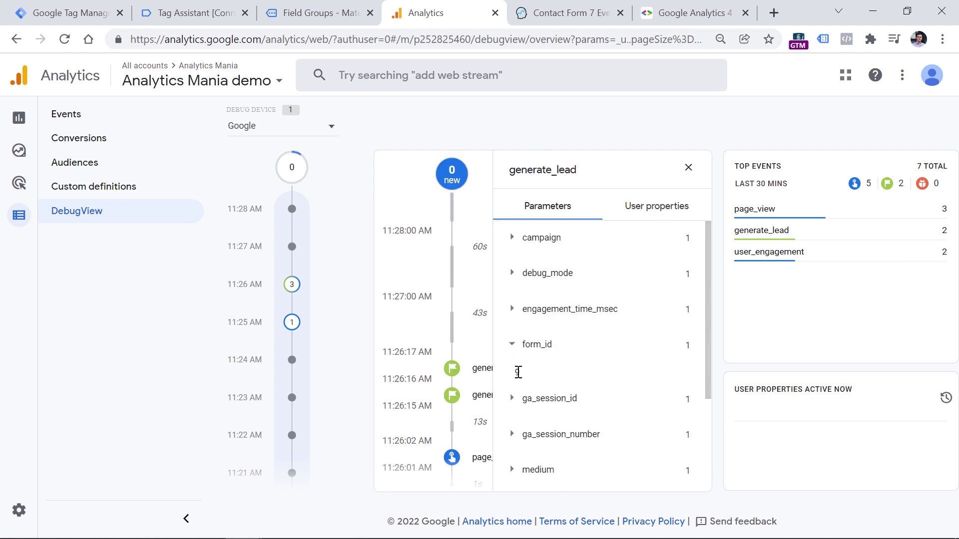
Compare the formId in the cf7submission API call in Tag Assistant with the generate_lead event's form_id in Google Analytics DebugView.
left_click(220, 9)
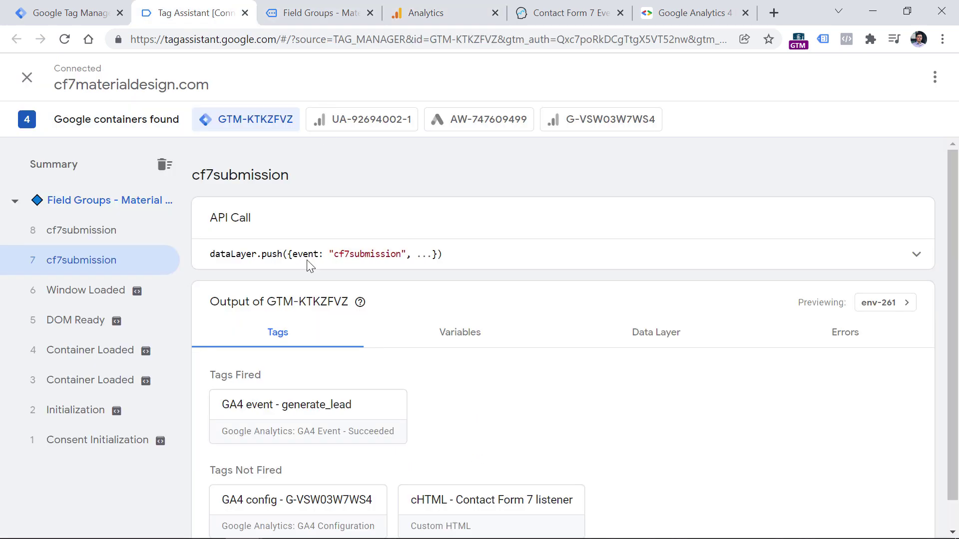
left_click(544, 252)
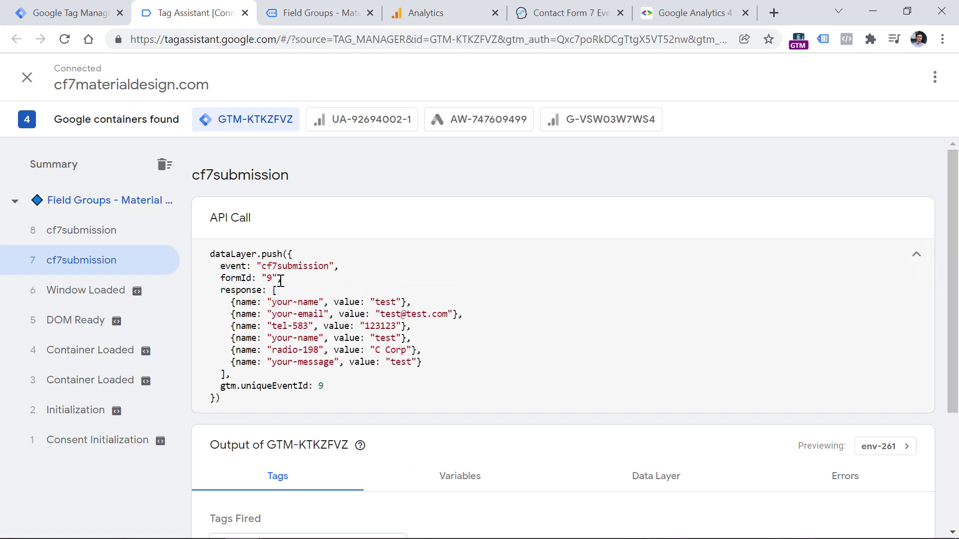
left_click(426, 13)
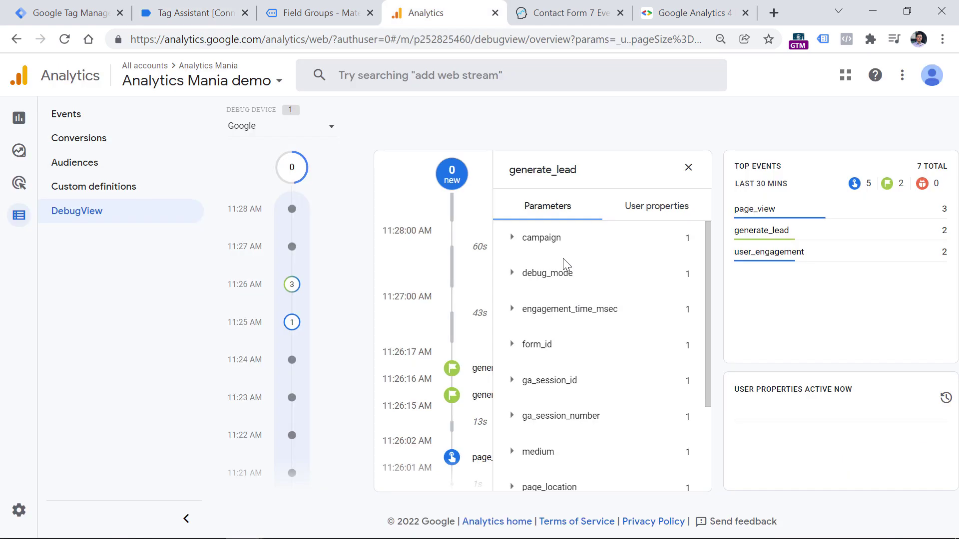
left_click(514, 345)
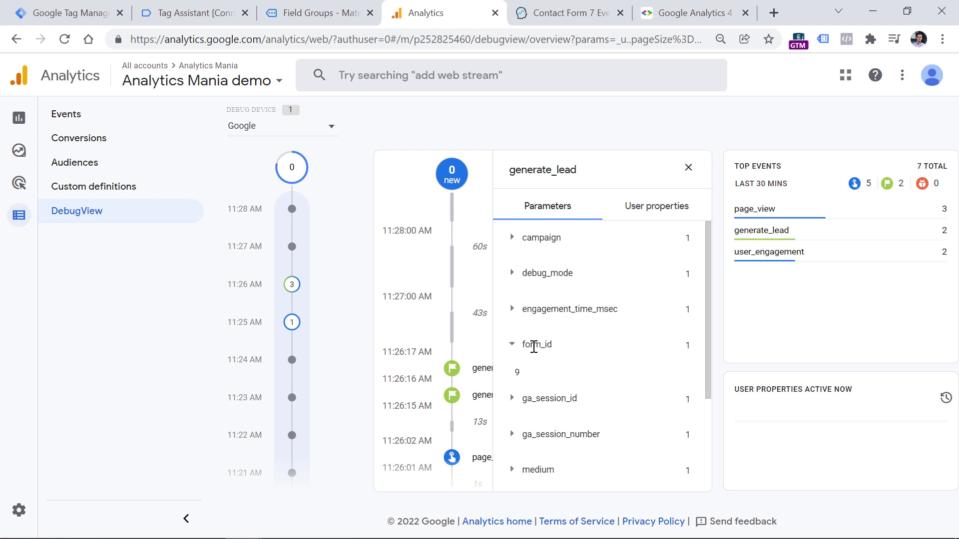
Create and save an event-scoped custom dimension named Form ID based on the event parameter form_id, without a description.
left_click(108, 194)
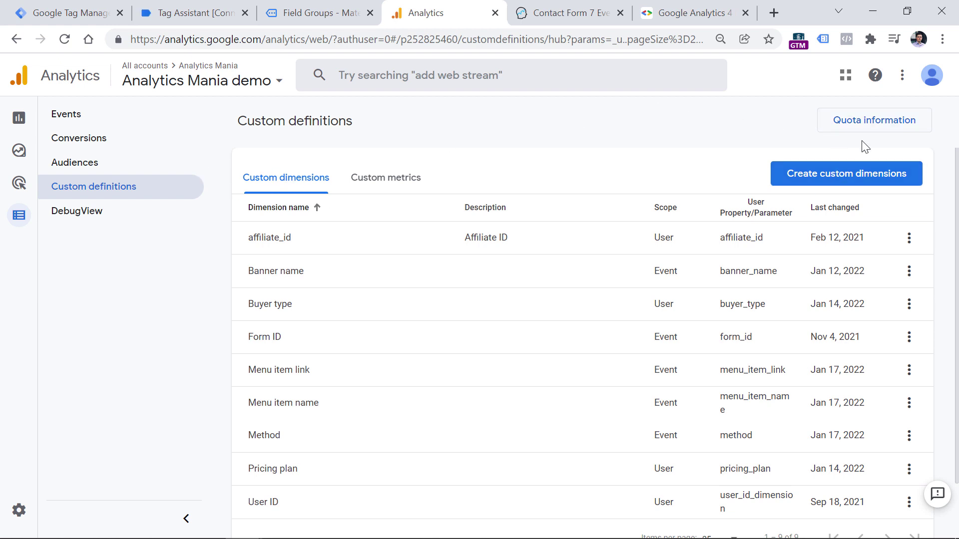
left_click(854, 176)
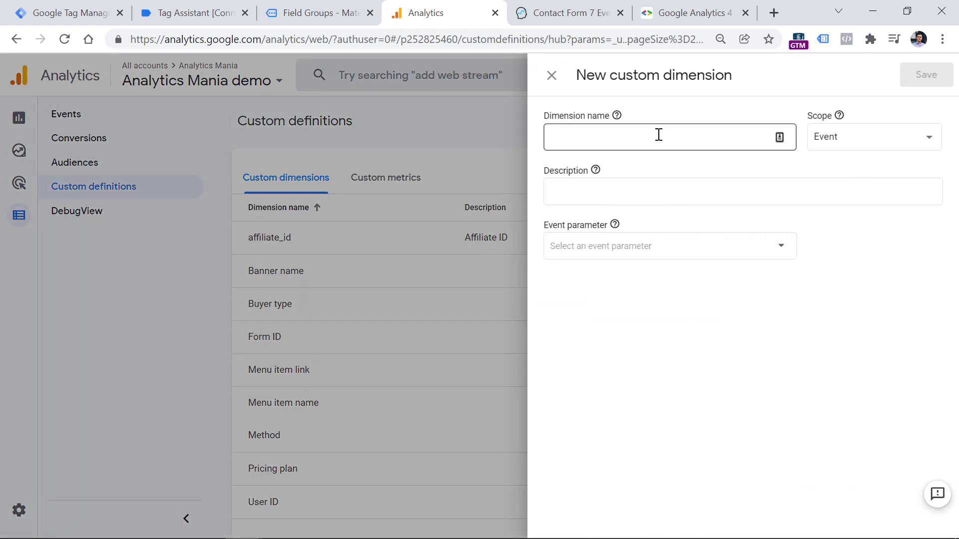
left_click(632, 244)
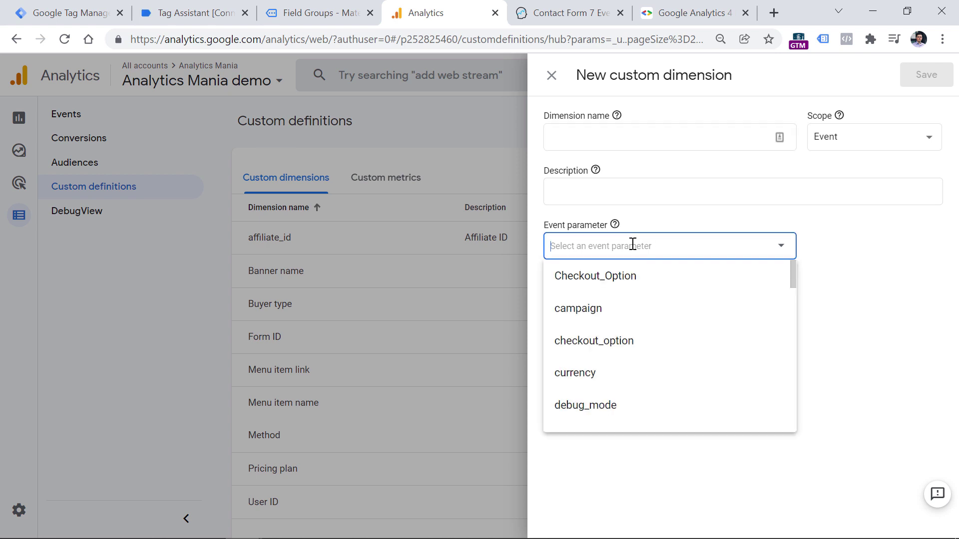
type("form_id")
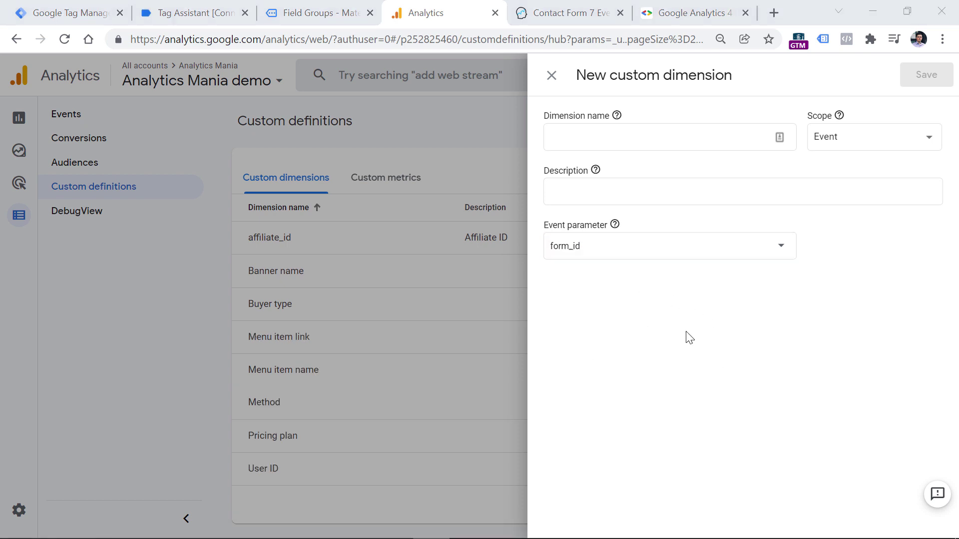
left_click(640, 136)
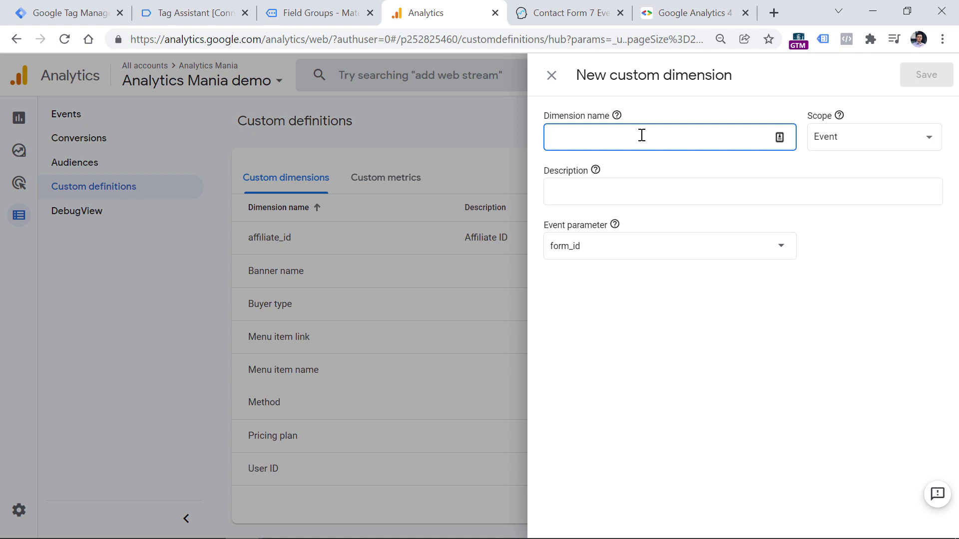
type("Form")
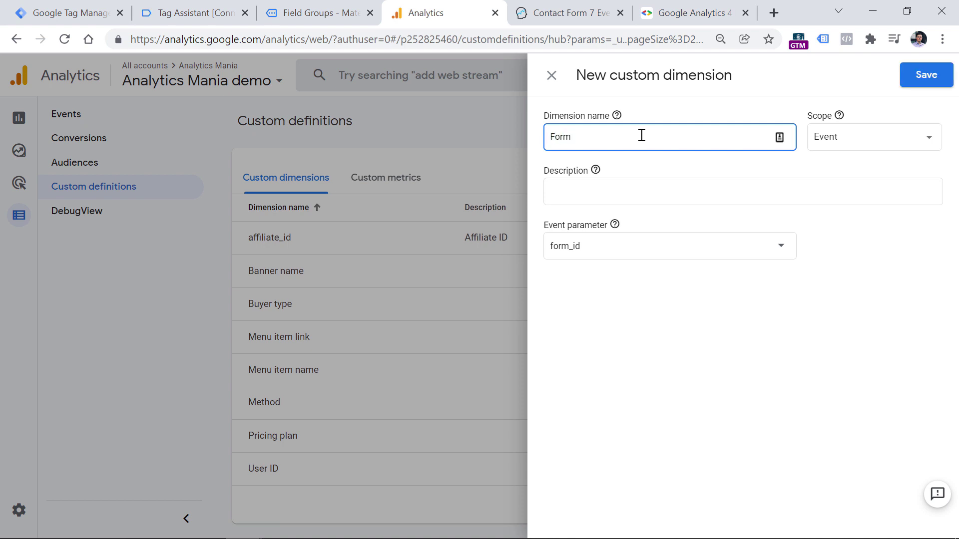
type(" ID")
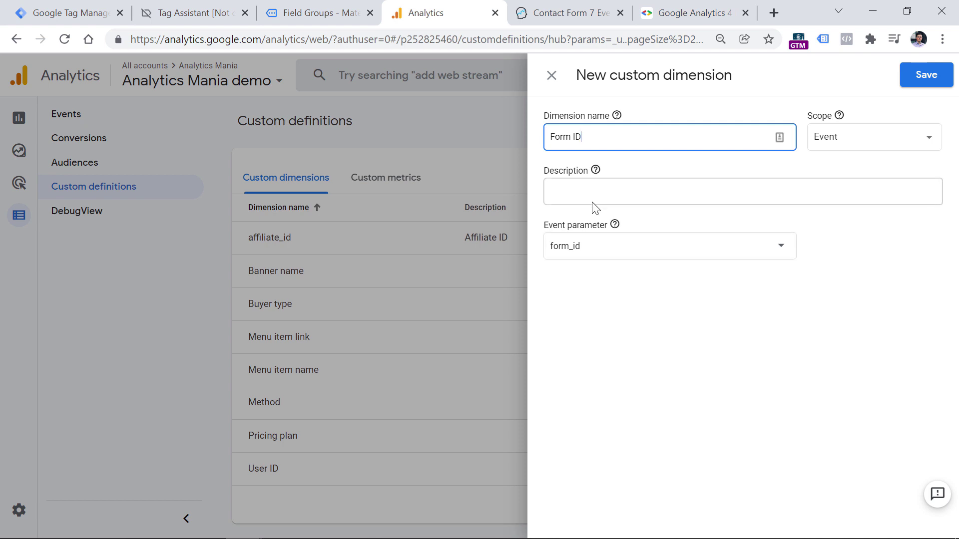
left_click(574, 193)
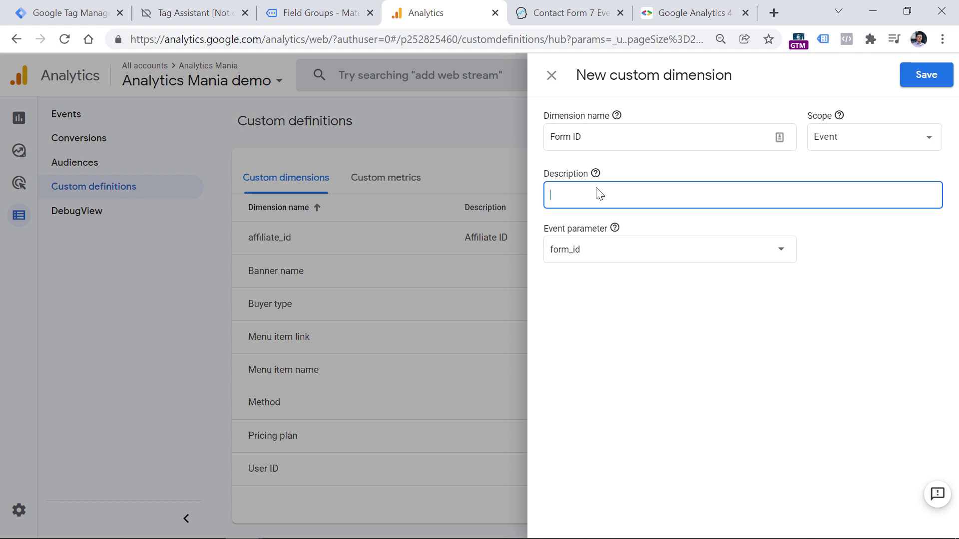
left_click(929, 80)
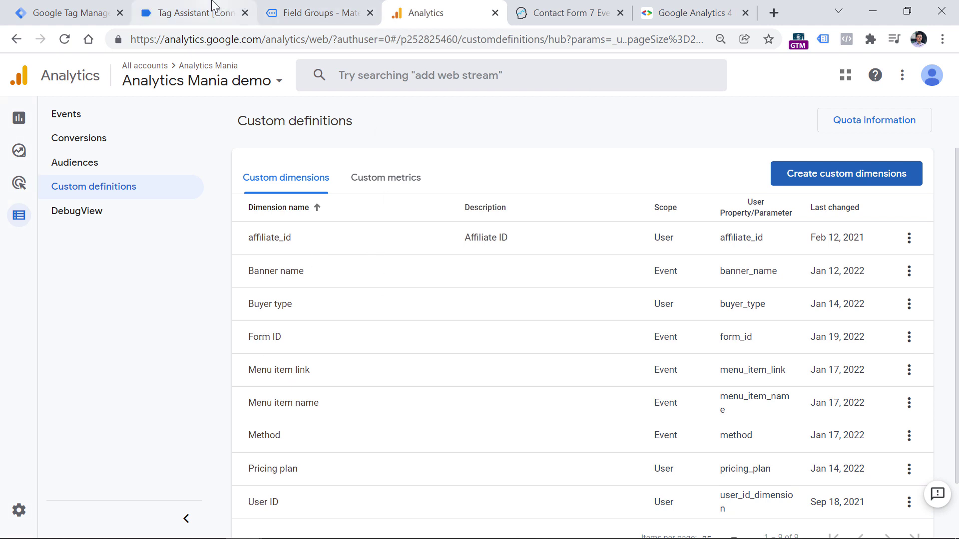
Open the Engagement events report and view its table of event names.
left_click(97, 7)
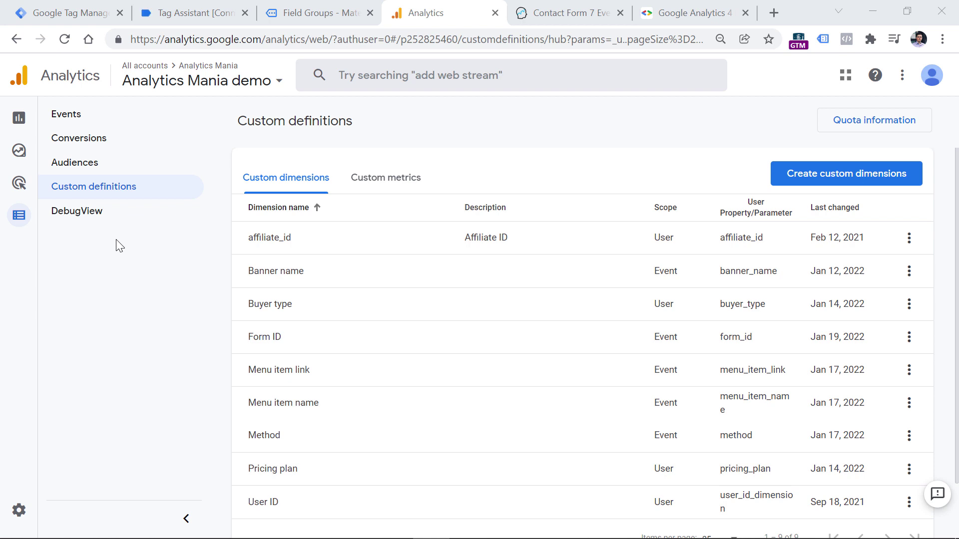
left_click(30, 119)
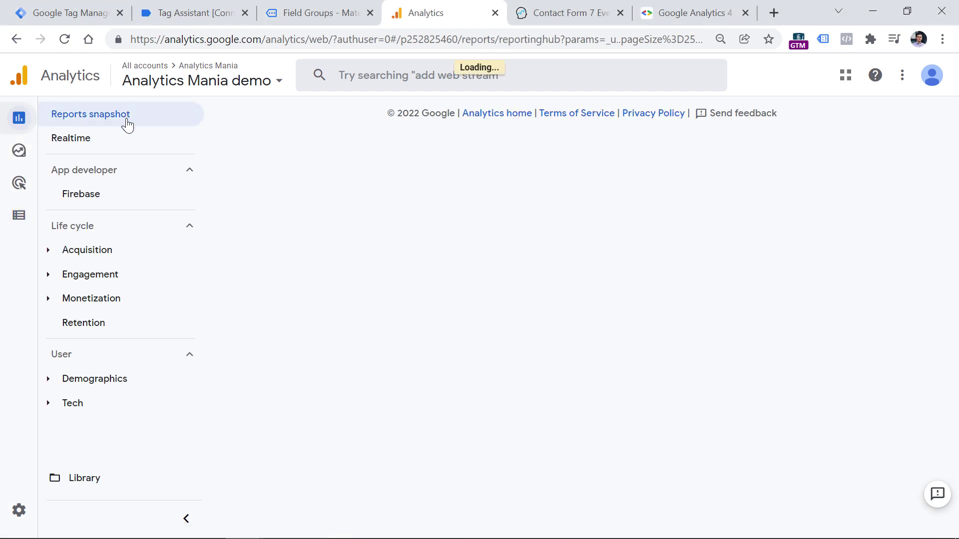
left_click(56, 288)
left_click(55, 277)
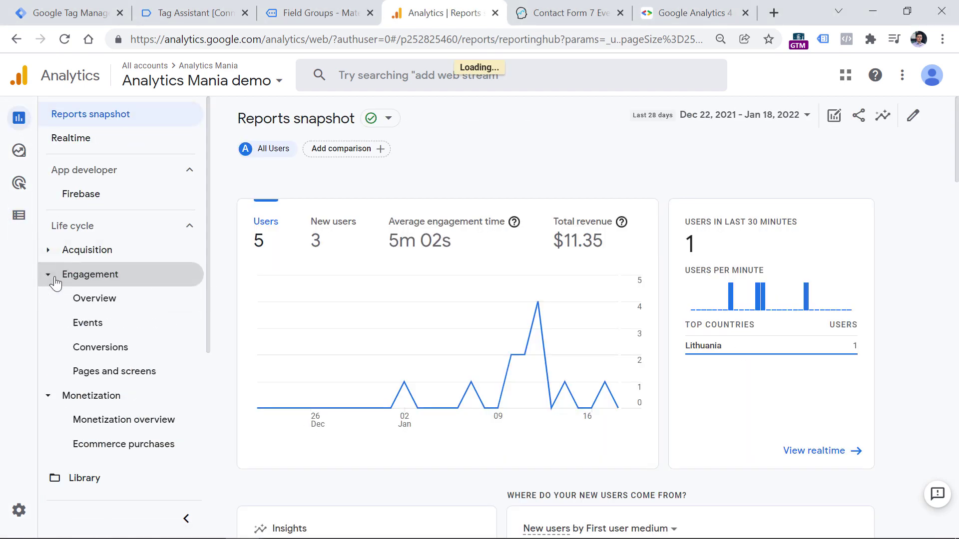
left_click(95, 325)
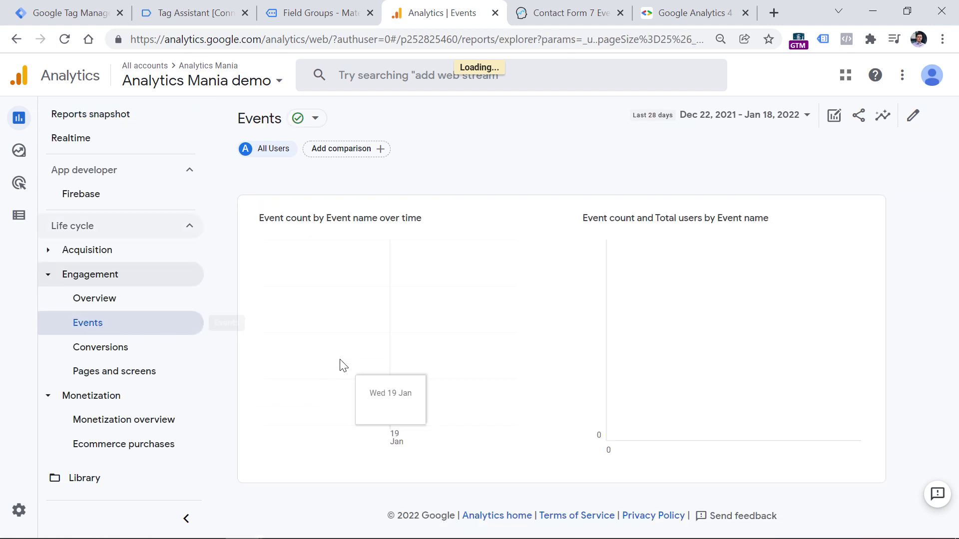
scroll(343, 366, "down", 7)
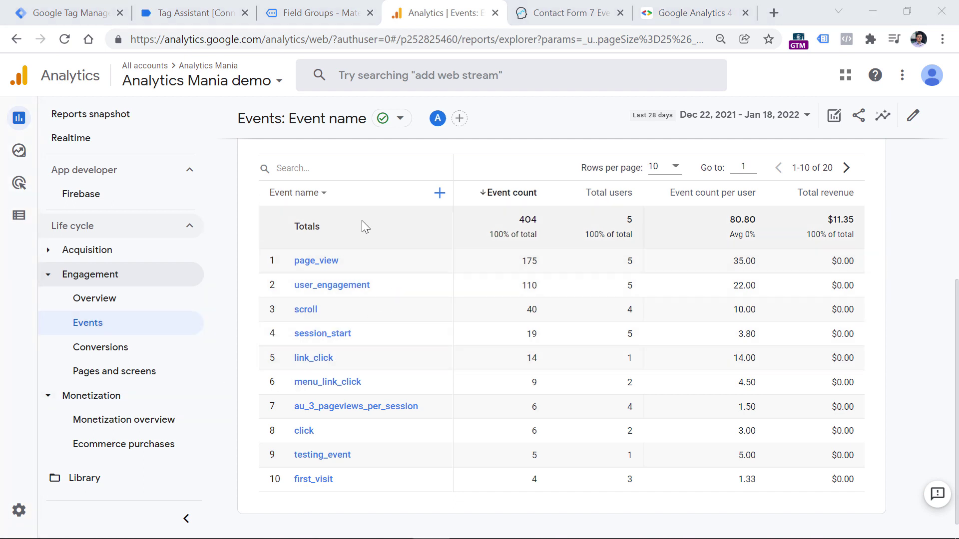
Open the menu_link_click event's report and examine its Menu item name custom parameter card.
left_click(324, 385)
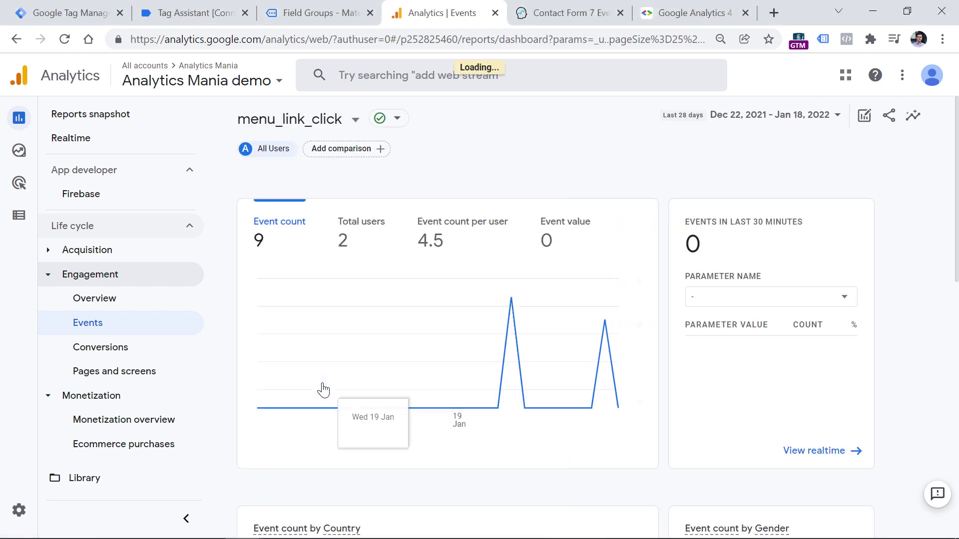
scroll(550, 331, "down", 10)
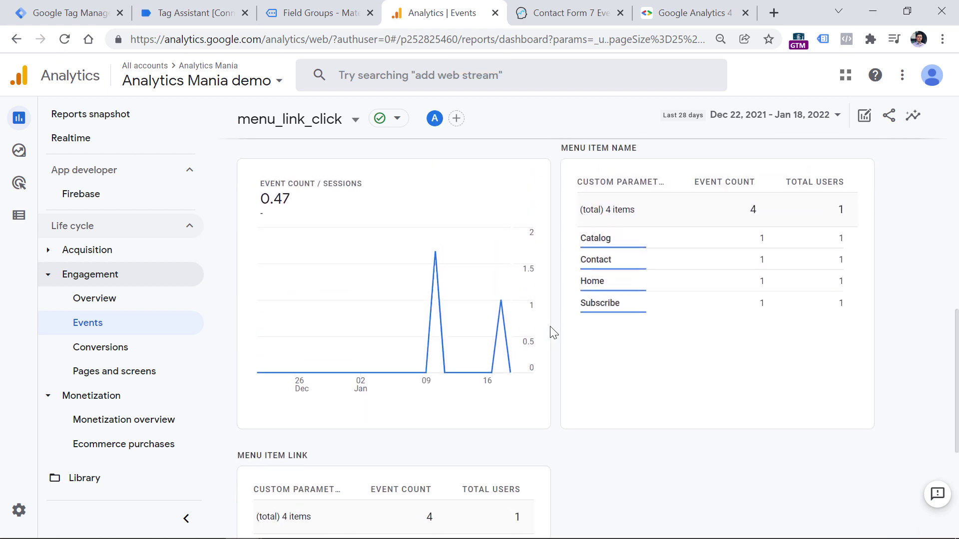
scroll(552, 332, "up", 1)
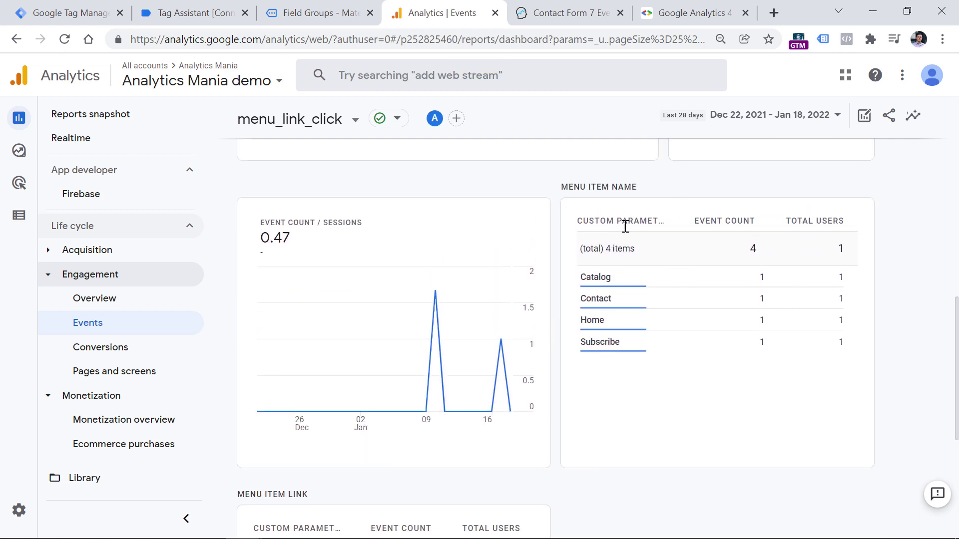
left_click_drag(560, 187, 649, 198)
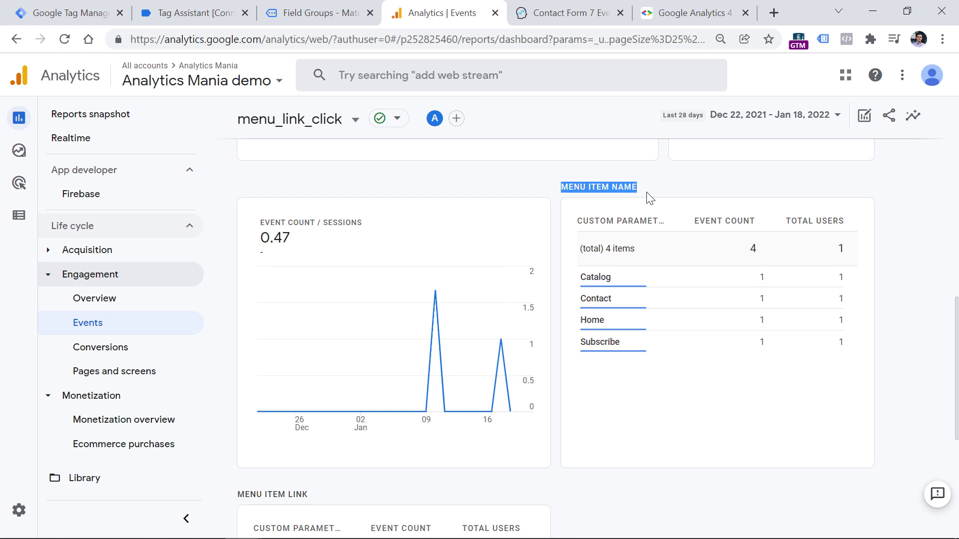
left_click(649, 198)
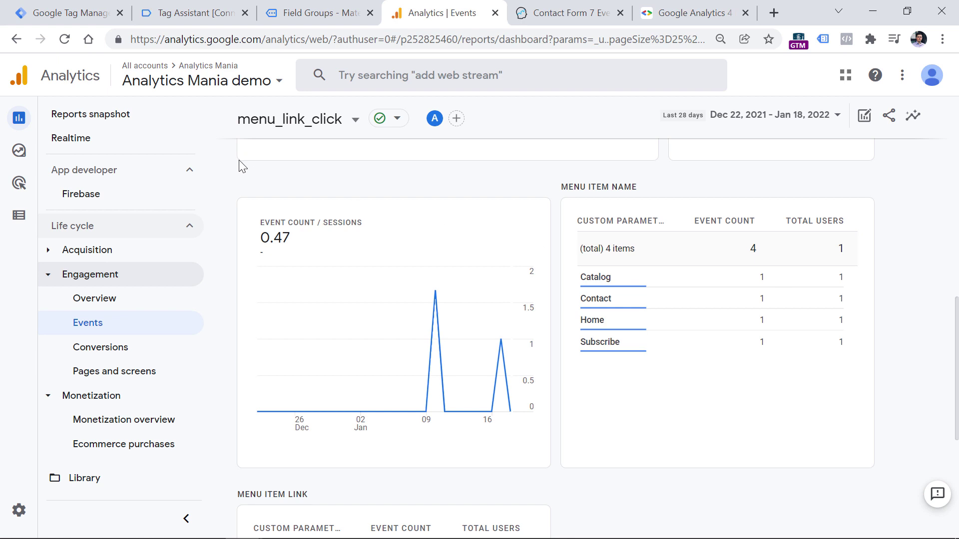
Open the Explorations overview of the Analytics property.
left_click(34, 150)
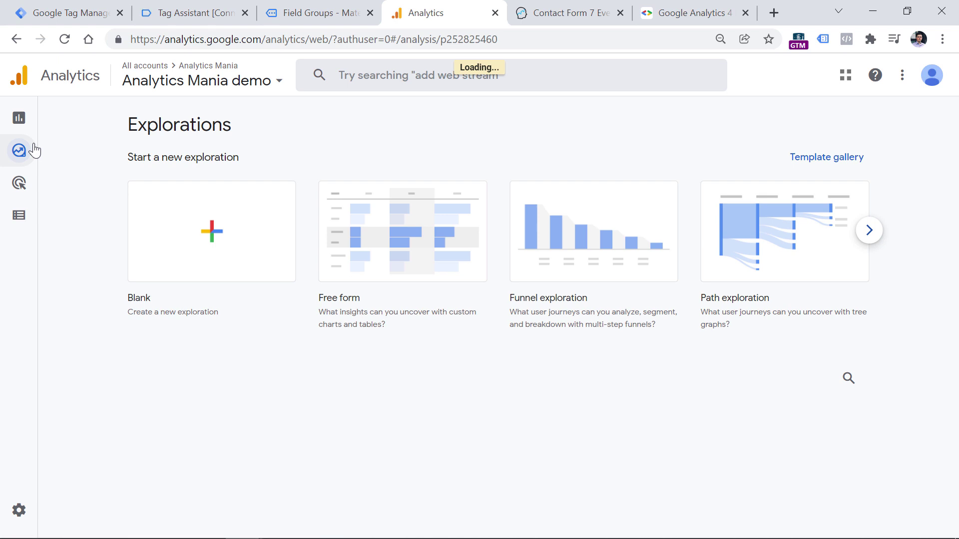
mouse_move(25, 224)
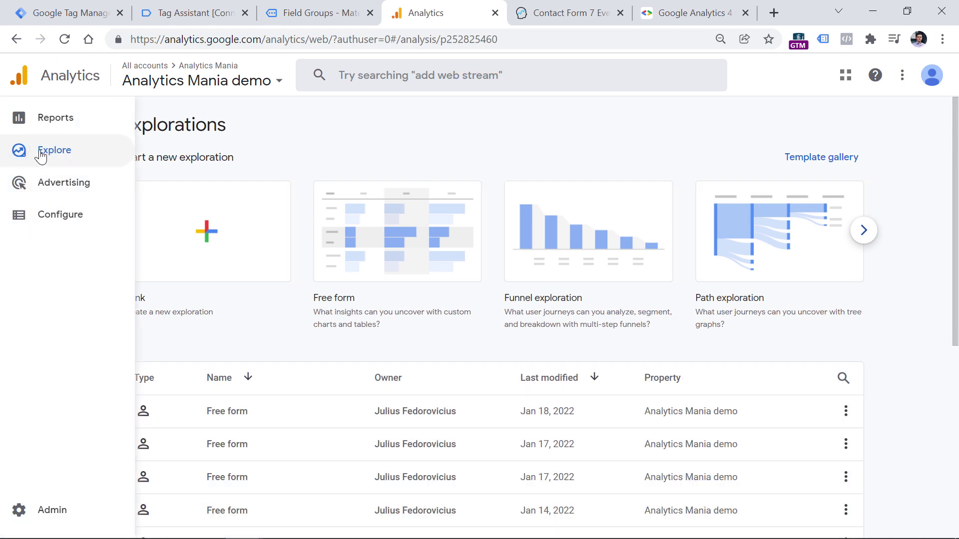
Start a new Free form exploration and import the custom dimension Form ID into its variables.
left_click(405, 242)
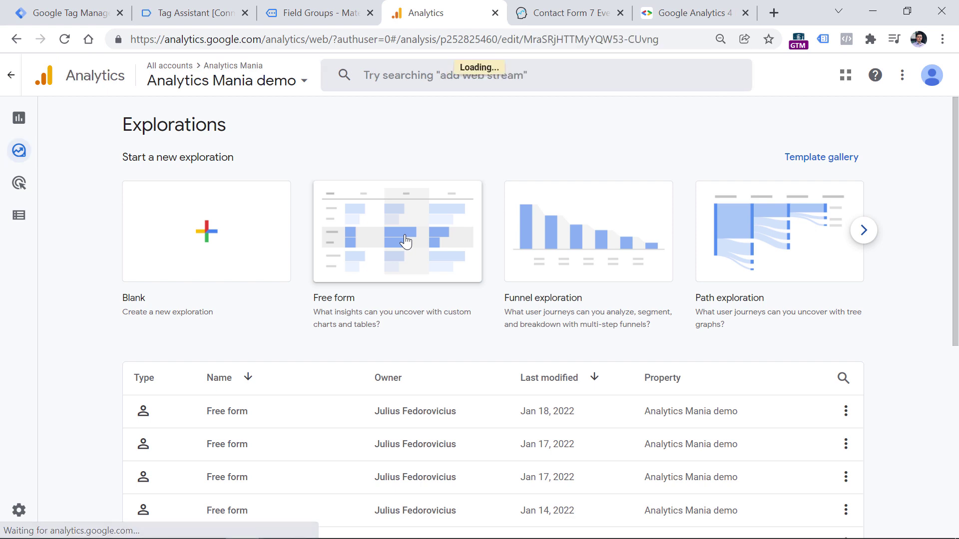
scroll(103, 397, "down", 3)
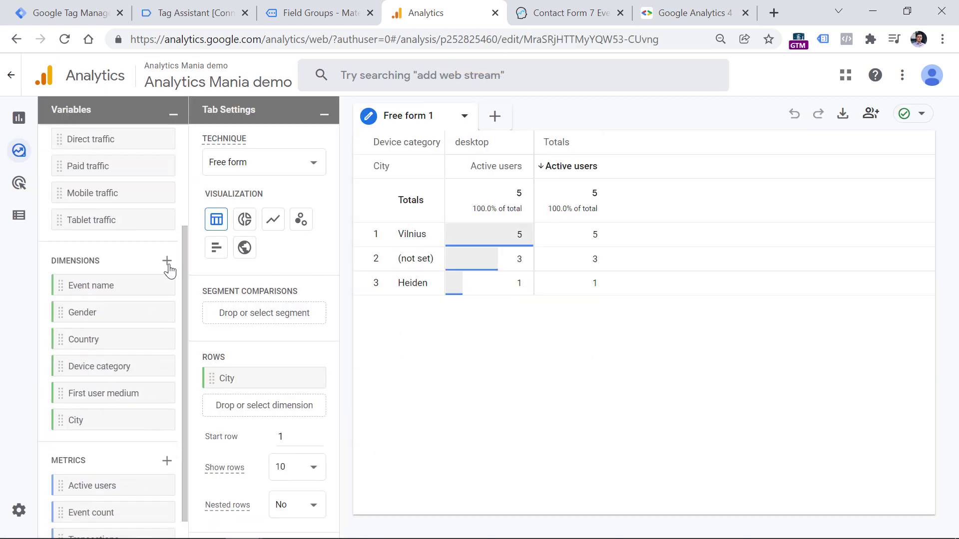
left_click(166, 260)
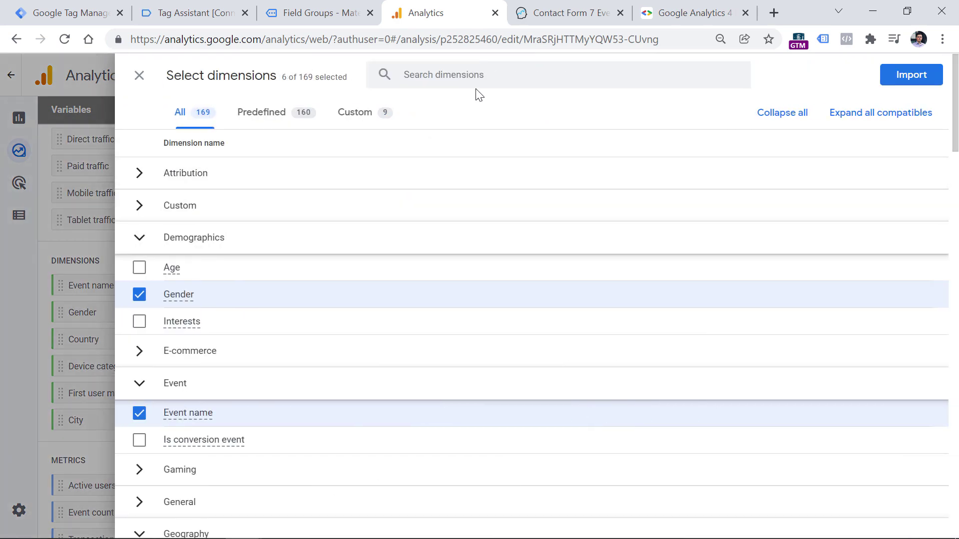
left_click(474, 82)
type("Form")
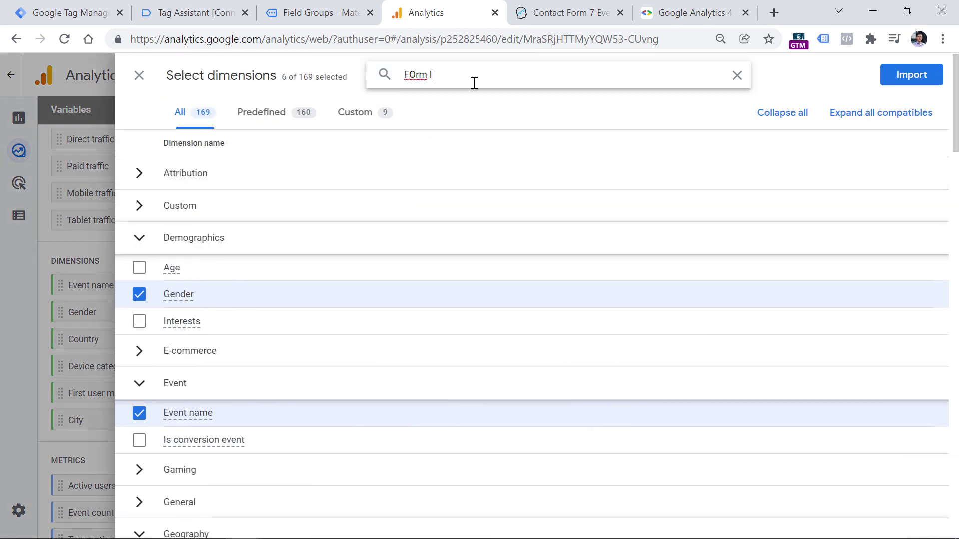
key("BackSpace")
key("BackSpace")
type("rm ID")
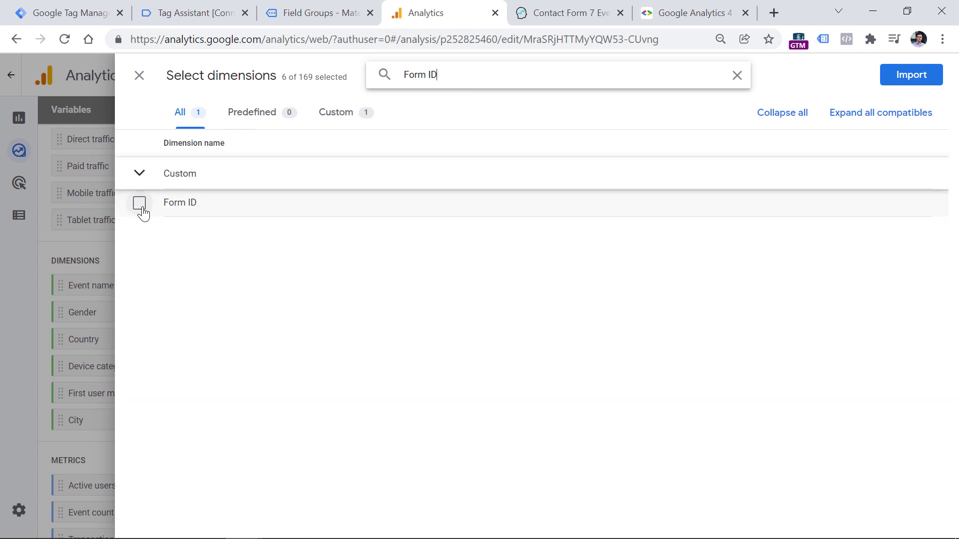
left_click(139, 204)
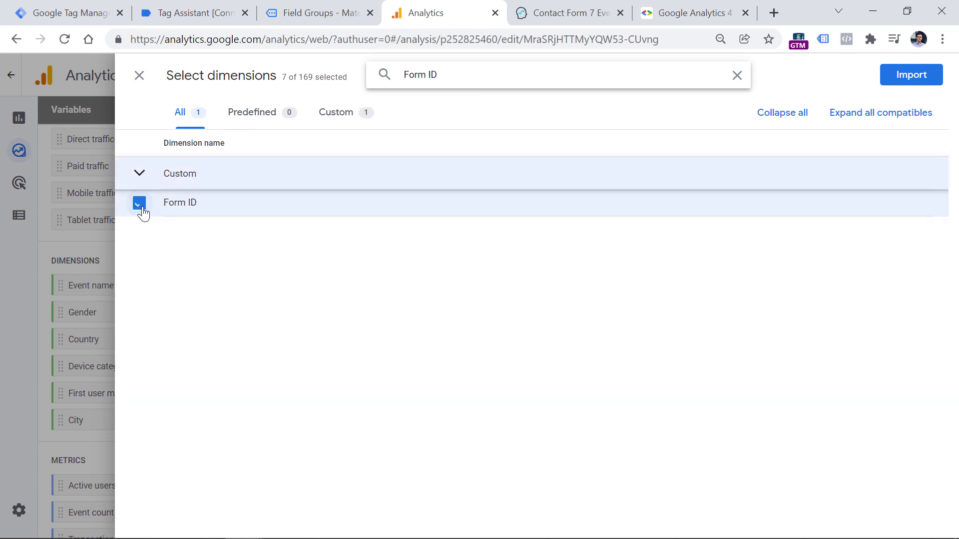
left_click(903, 80)
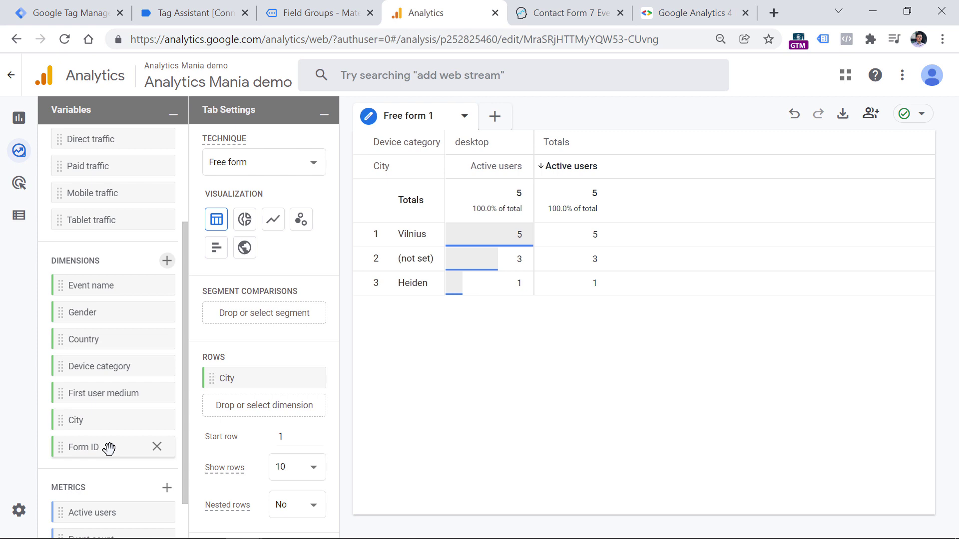
Switch to Google Tag Manager and open the GA4 event - generate_lead tag's configuration to examine its event parameters.
key("ctrl+1")
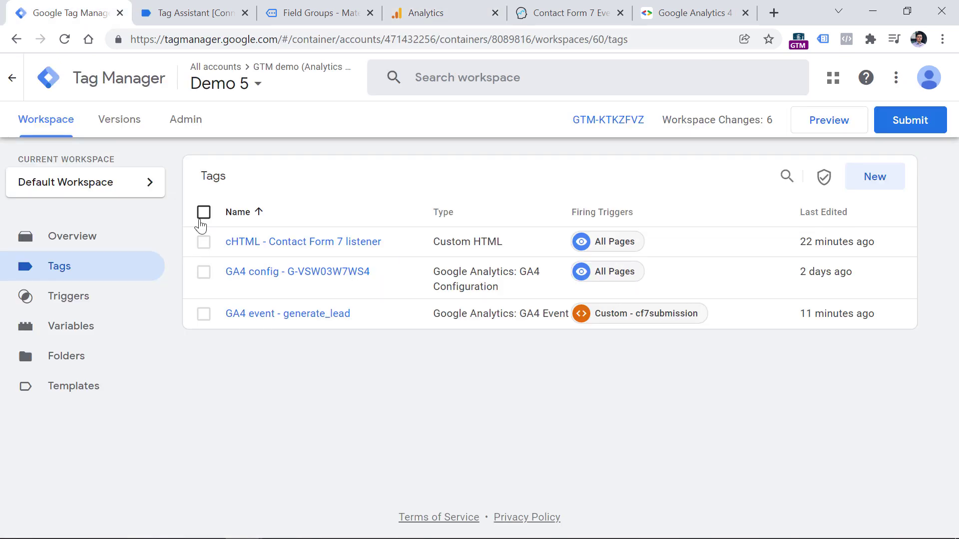
left_click(306, 324)
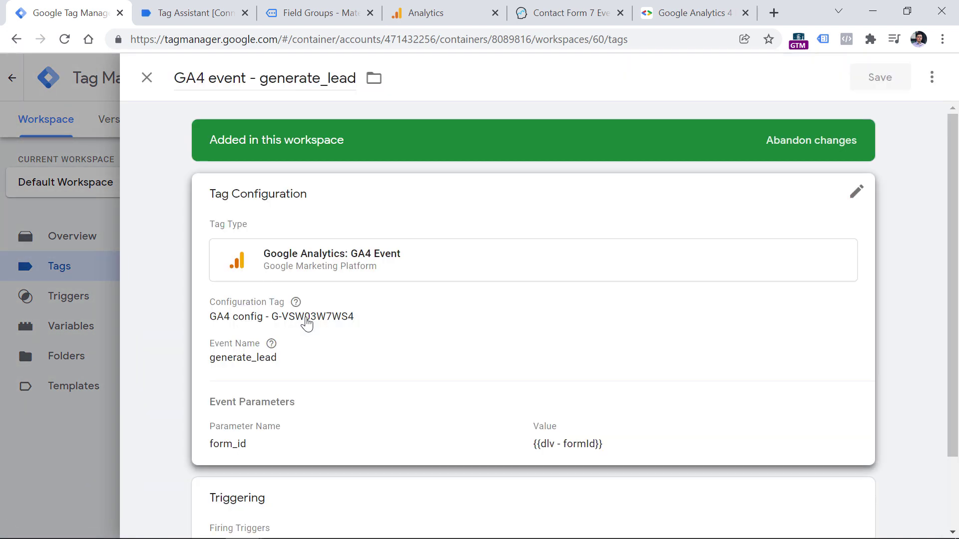
scroll(306, 323, "down", 2)
scroll(297, 398, "down", 2)
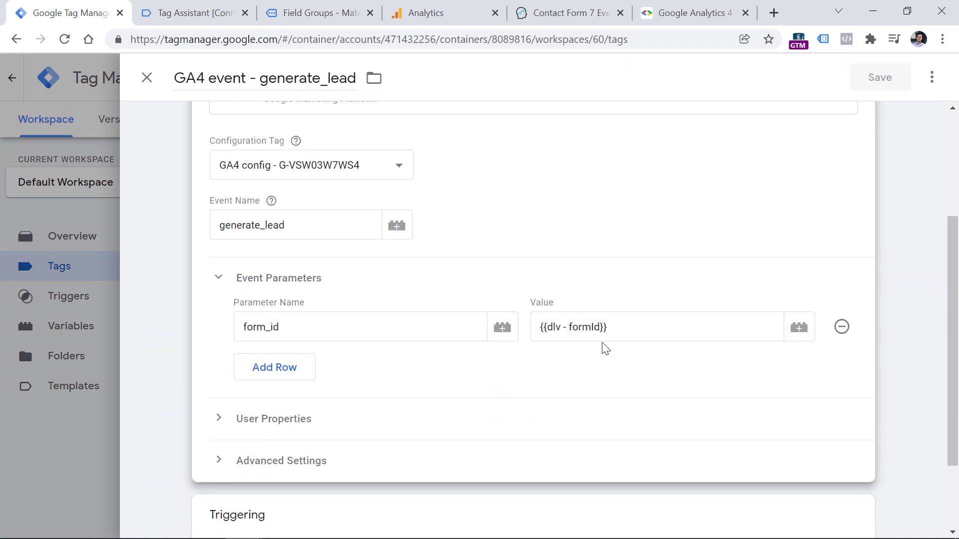
Switch back to Google Analytics and open the property's Custom definitions list of custom dimensions.
left_click(443, 11)
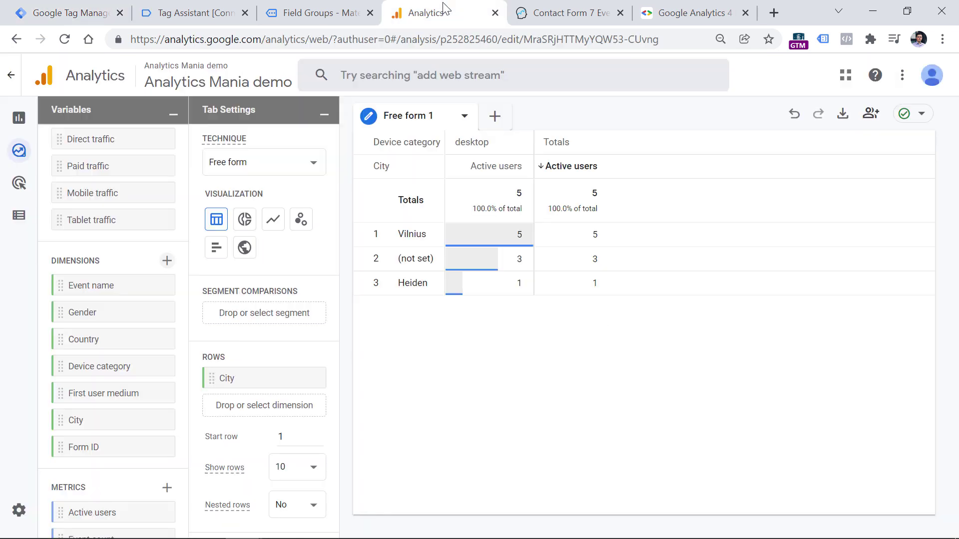
left_click(20, 215)
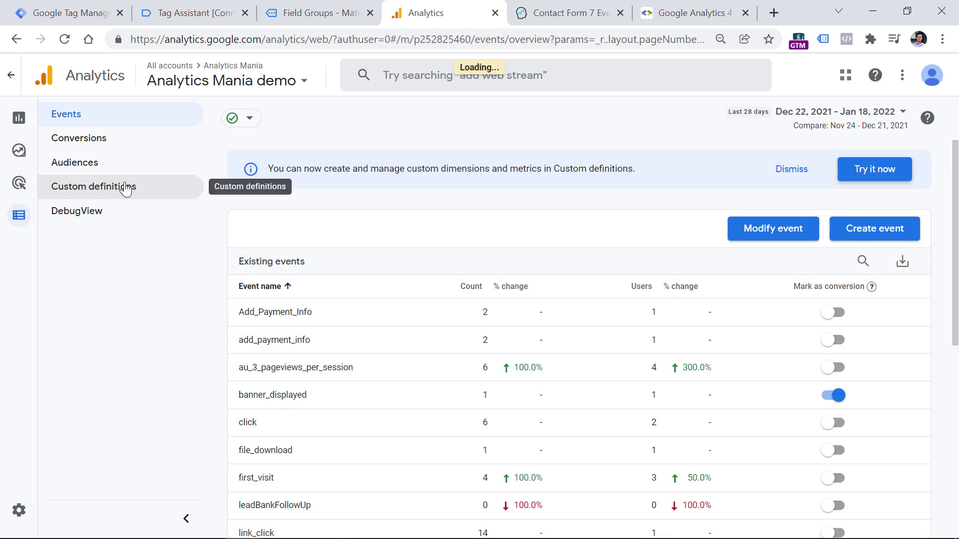
left_click(125, 189)
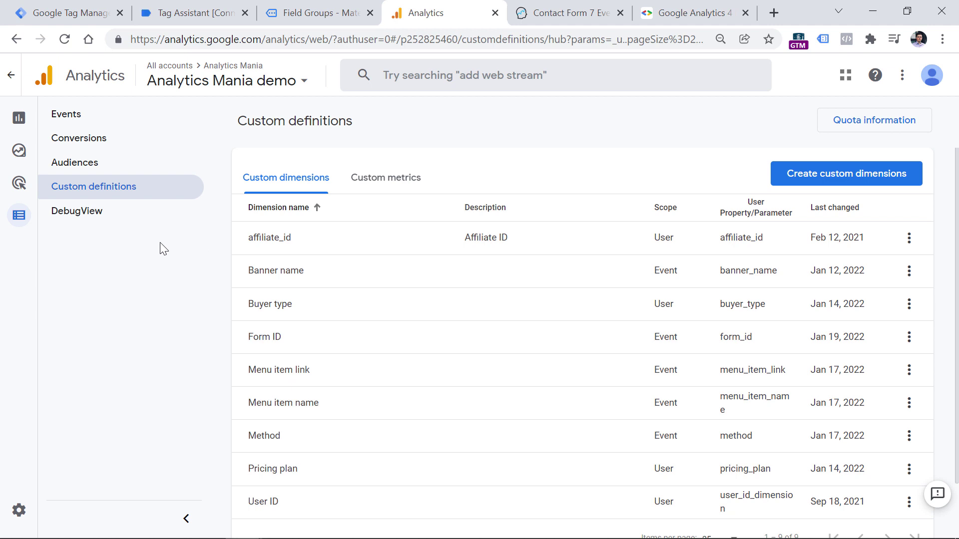
Switch to Google Tag Manager and add an empty user property row to the GA4 event - generate_lead tag.
left_click(75, 13)
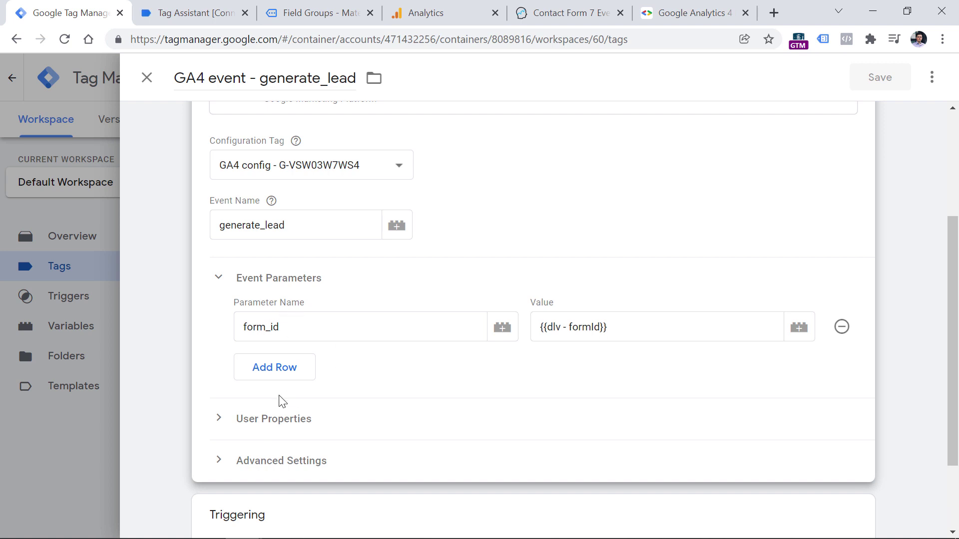
left_click(265, 419)
scroll(260, 418, "down", 2)
left_click(262, 372)
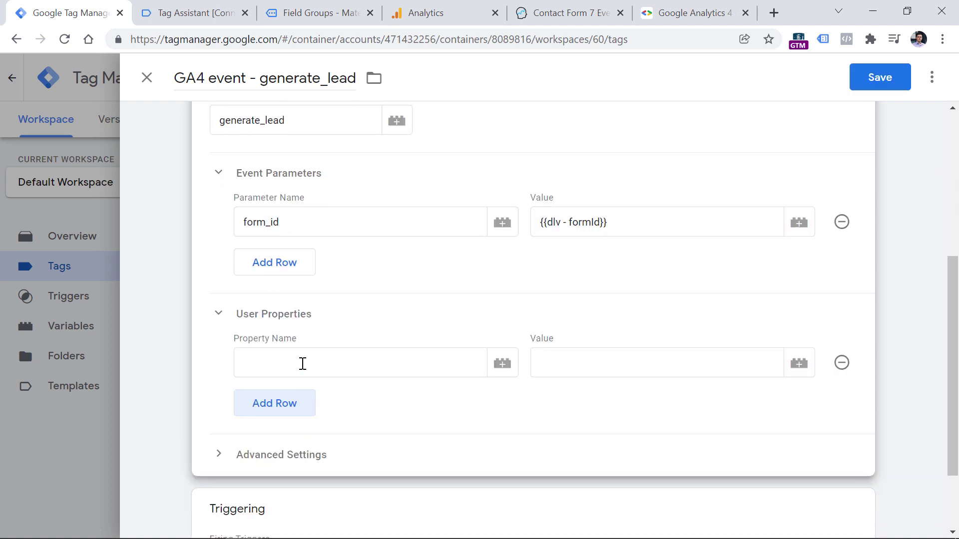
Switch to Google Analytics, start a new custom dimension and open its scope options.
left_click(416, 17)
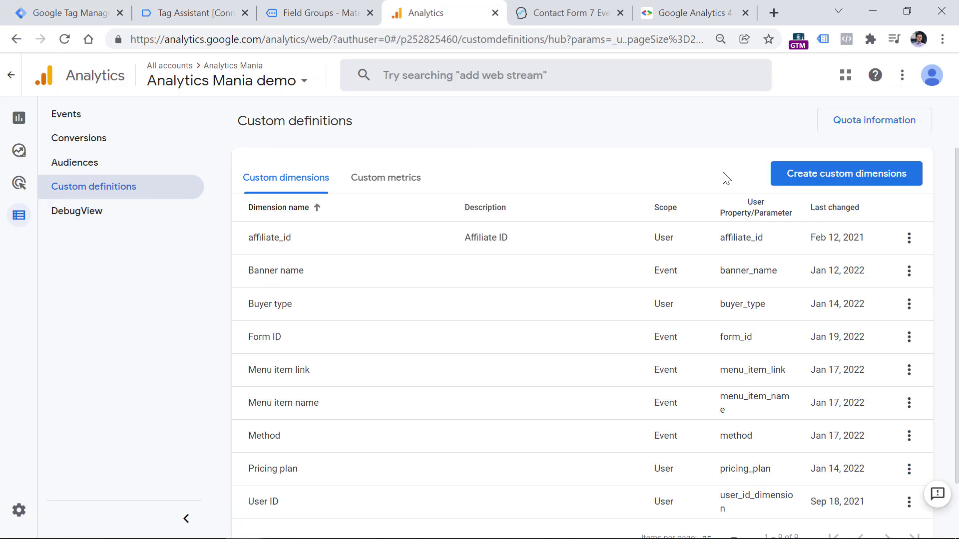
left_click(798, 173)
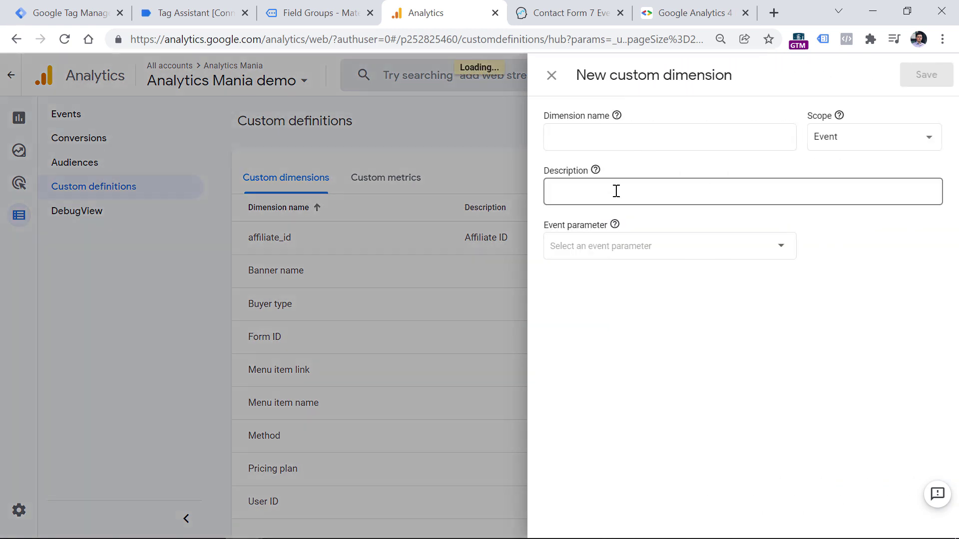
left_click(863, 139)
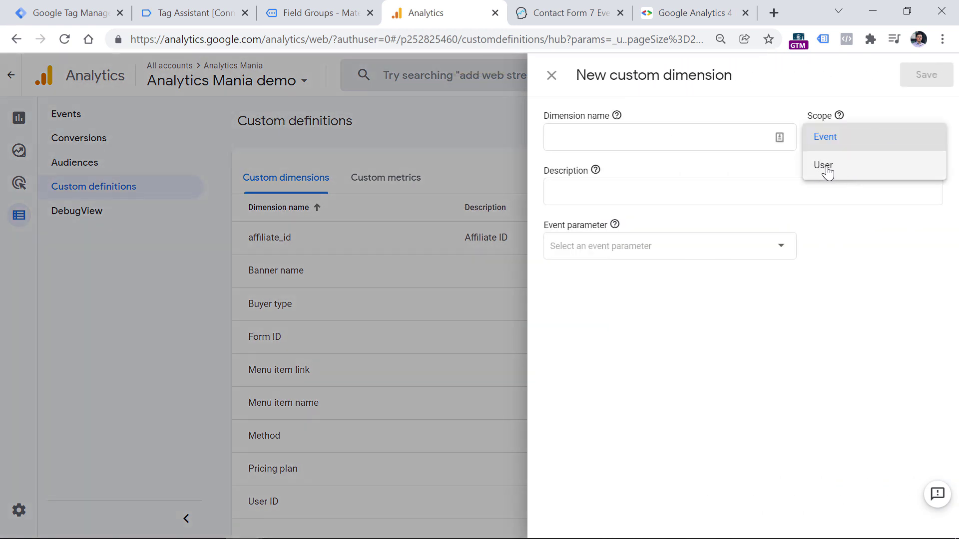